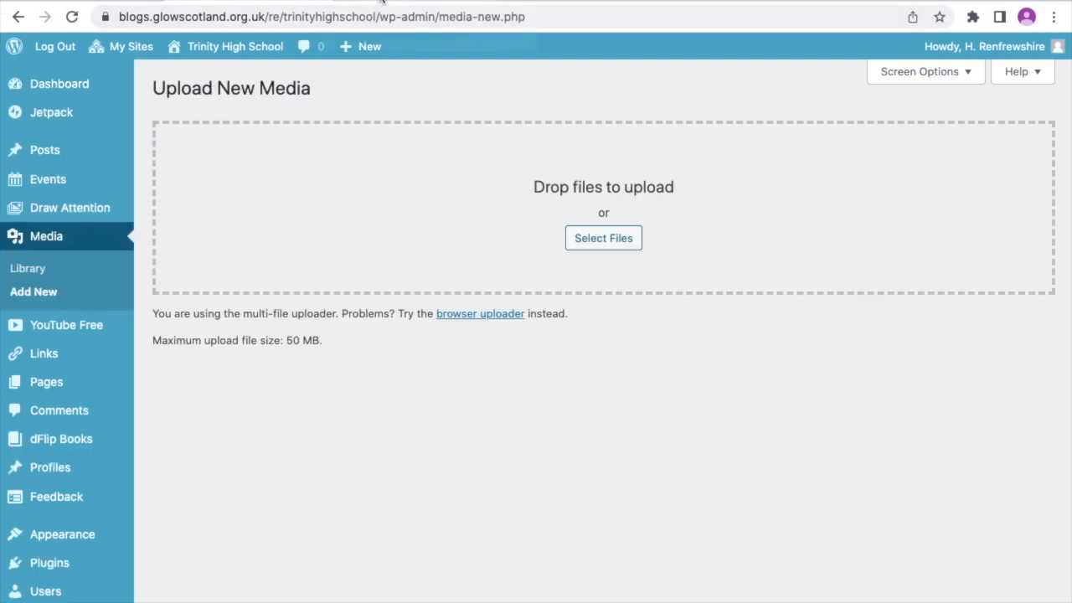
# - Look through the open school improvement plan poster and standards and quality report PDFs
pyautogui.click(381, 1)
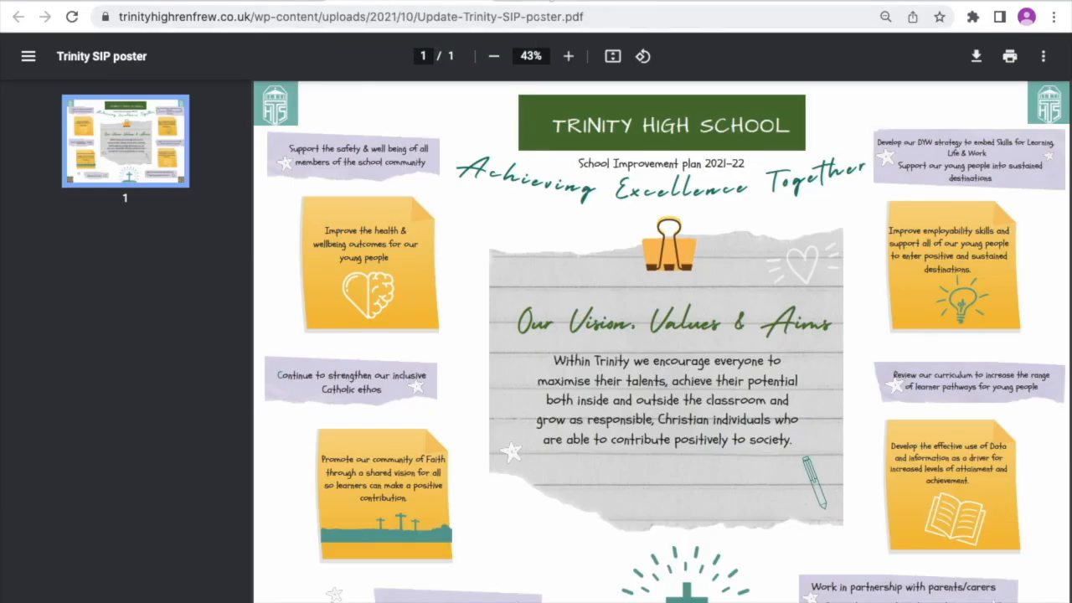
pyautogui.click(548, 2)
pyautogui.click(670, 3)
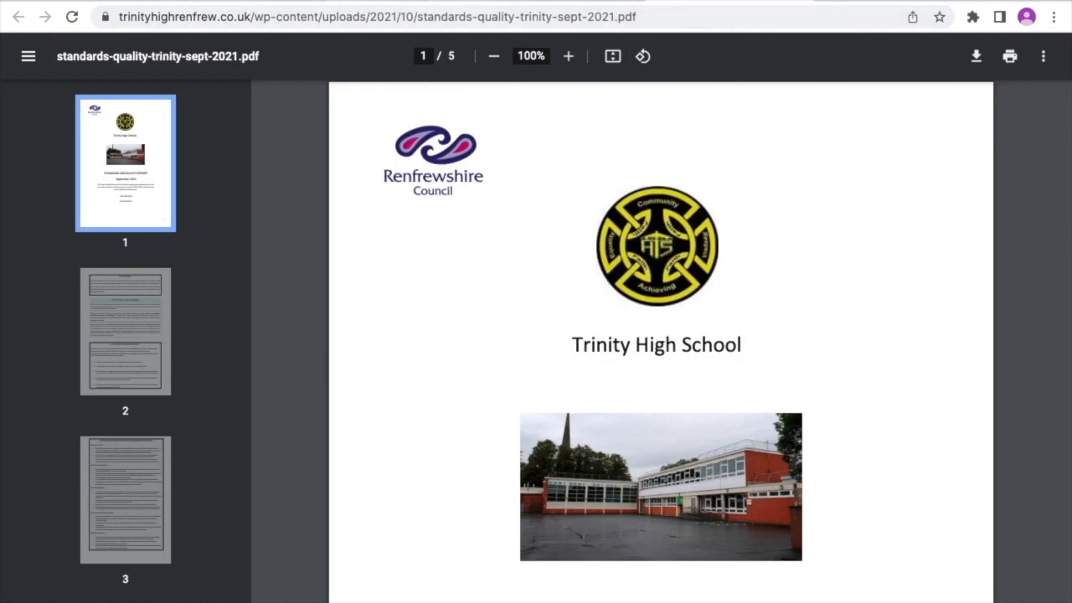
# - Upload Update-Trinity-SIP-poster.pdf, 2021-22-school-improvement-plan.pdf and standards-quality-trinity-sept-2021.pdf from the Desktop to the site's media
pyautogui.click(268, 2)
pyautogui.click(629, 244)
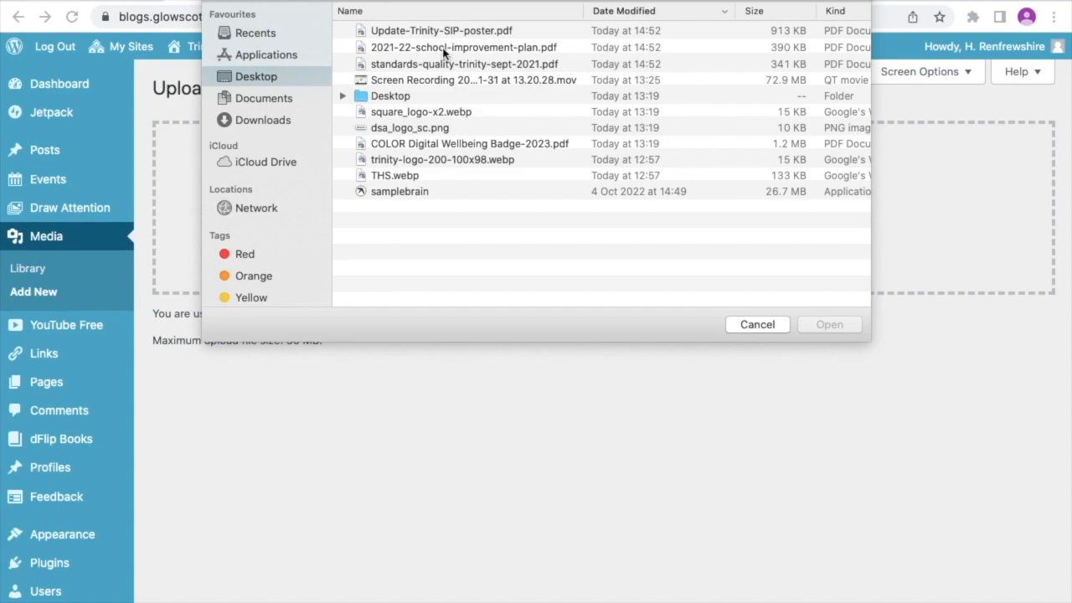
pyautogui.click(424, 33)
pyautogui.keyDown('shift'); pyautogui.click(418, 65); pyautogui.keyUp('shift')
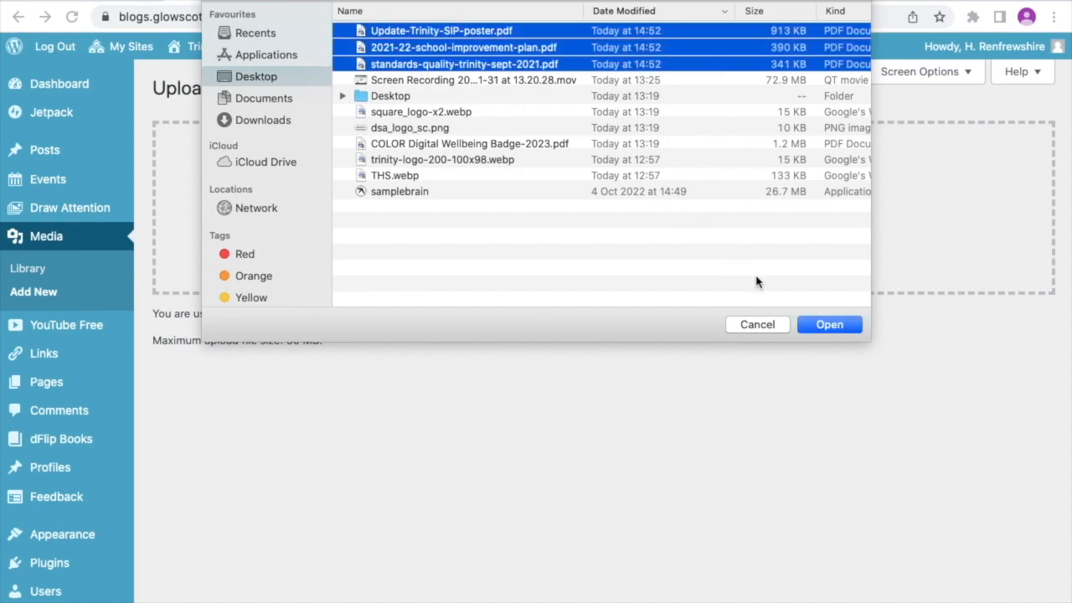
pyautogui.click(805, 324)
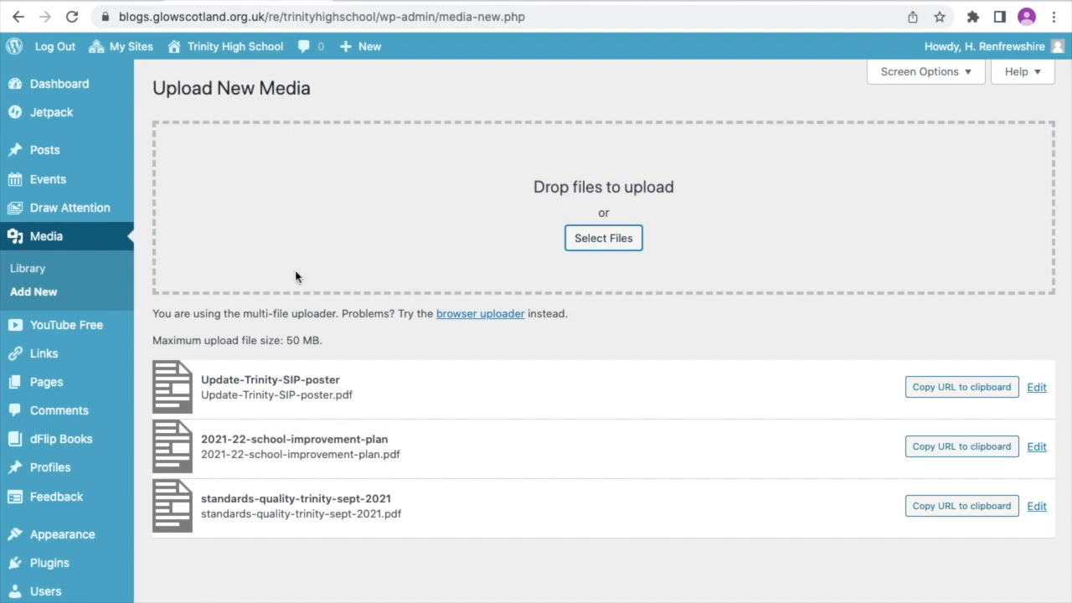
# - Copy the file URL of standards-quality-trinity-sept-2021.pdf from its attachment details in the media library
pyautogui.click(64, 269)
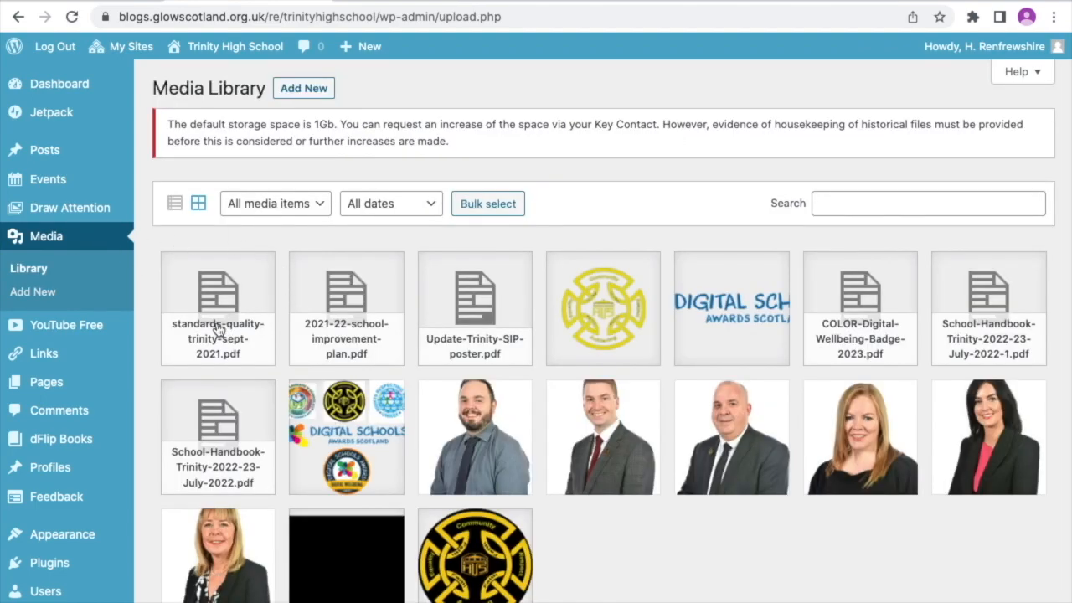
pyautogui.click(228, 319)
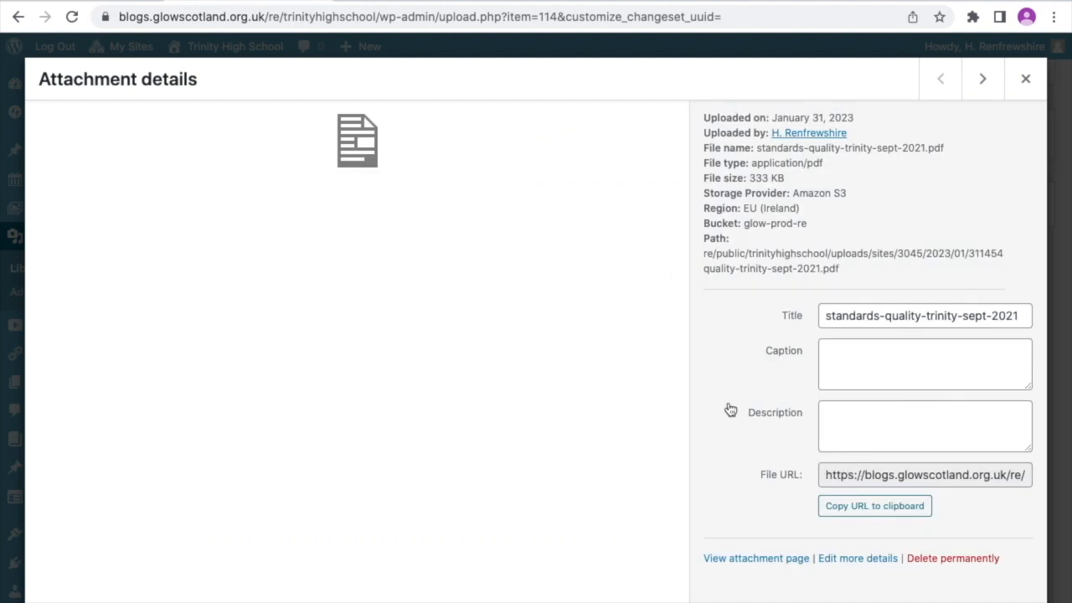
pyautogui.click(859, 478)
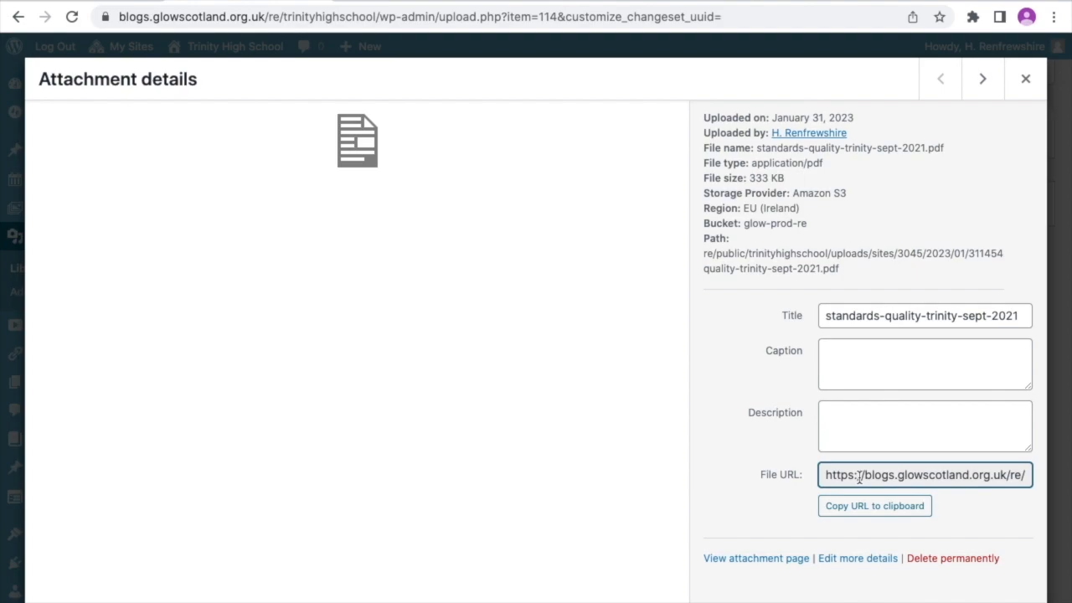
pyautogui.tripleClick(859, 478)
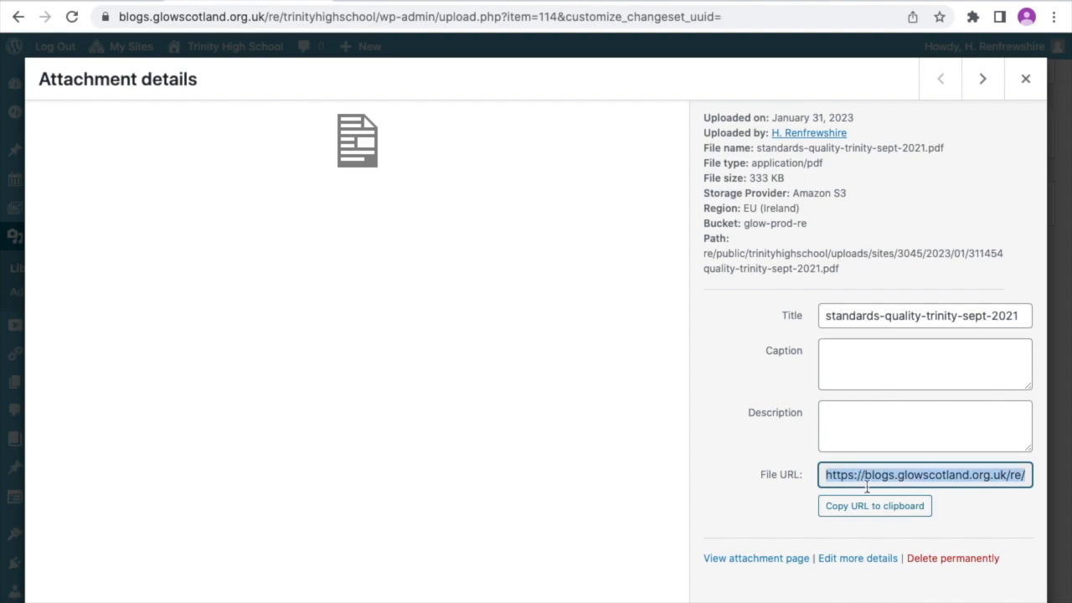
pyautogui.click(874, 509)
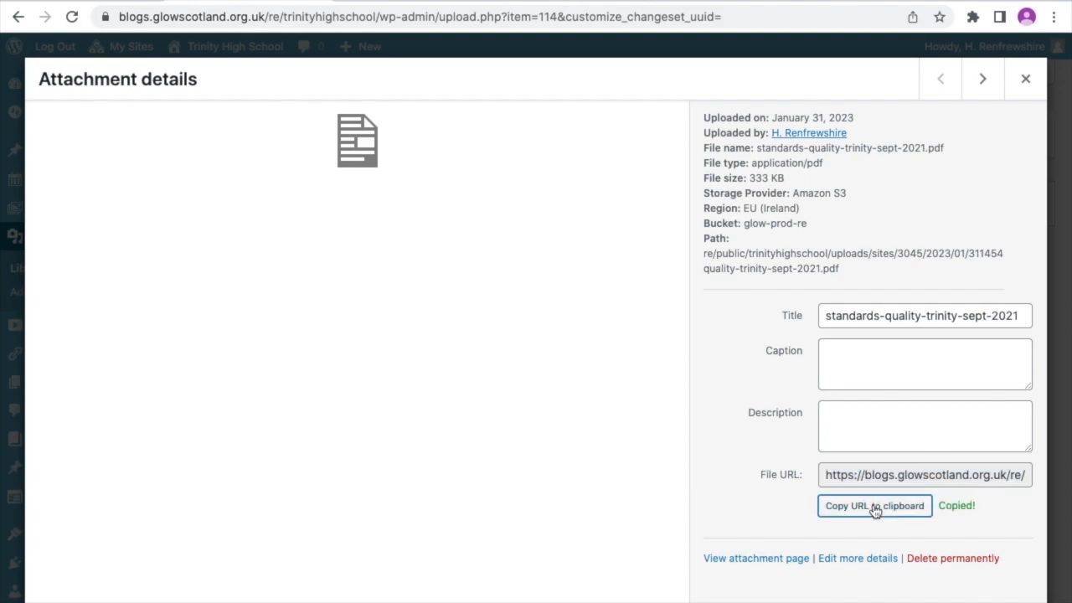
pyautogui.click(1029, 80)
# - Open the site's menu editor and paste the copied file URL as the address of a new custom link
pyautogui.moveTo(66, 532)
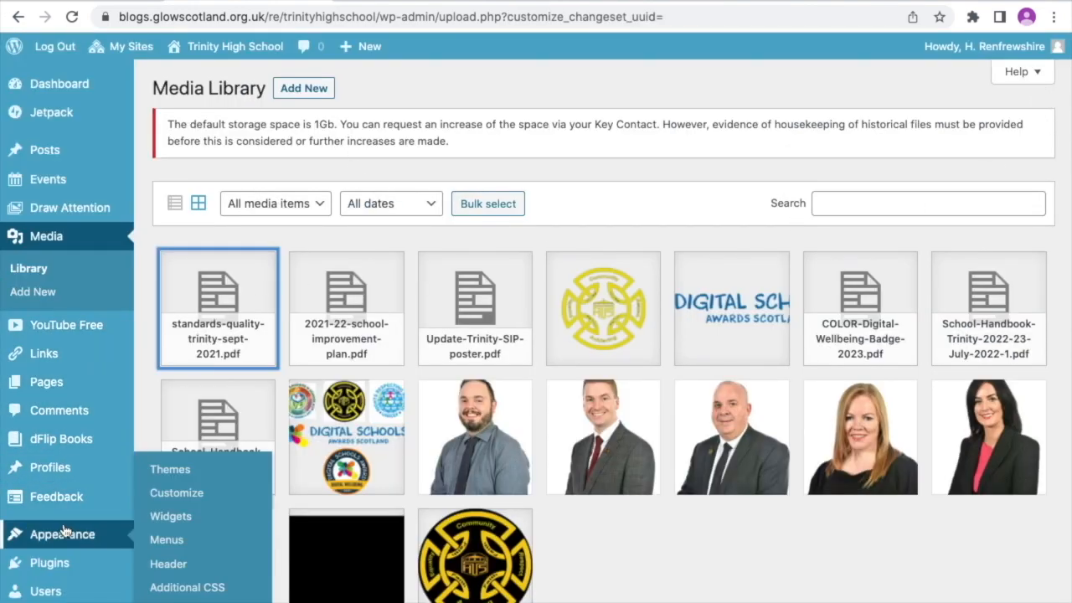
pyautogui.click(167, 541)
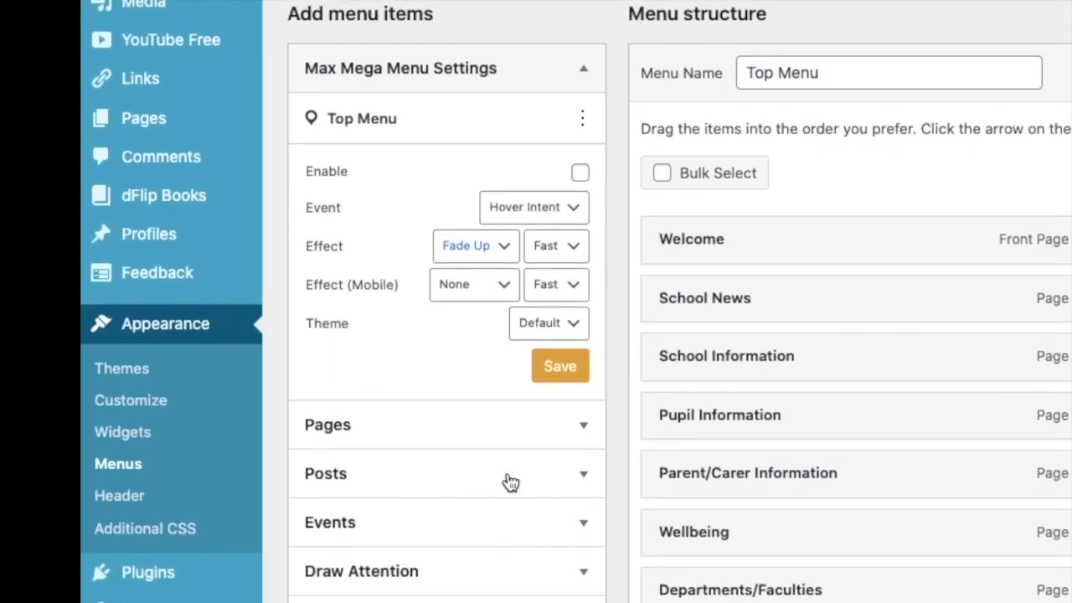
pyautogui.scroll(-3, 511, 483)
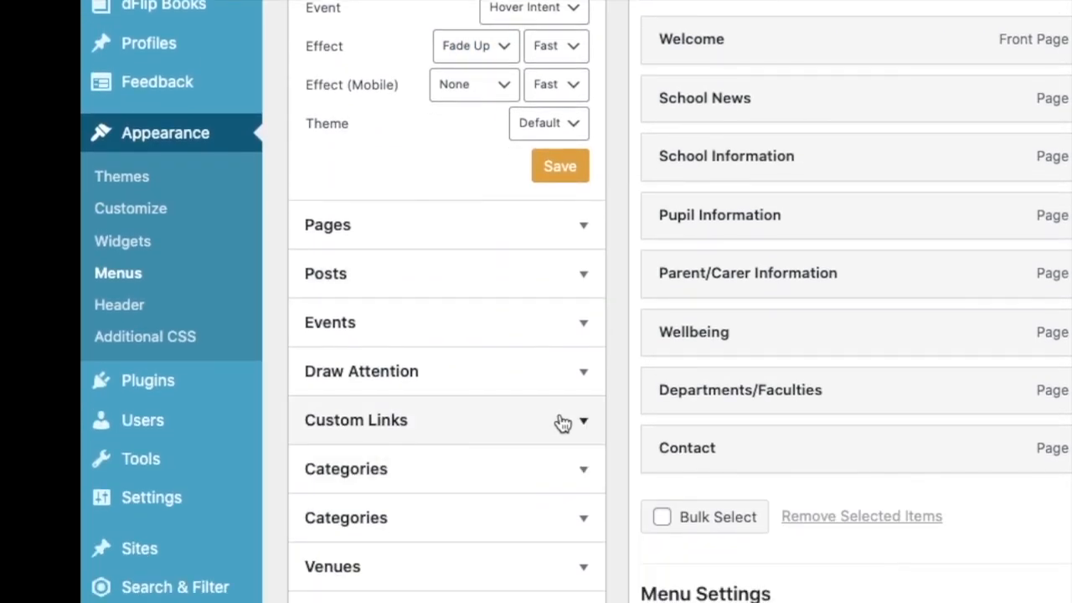
pyautogui.click(566, 425)
pyautogui.click(448, 181)
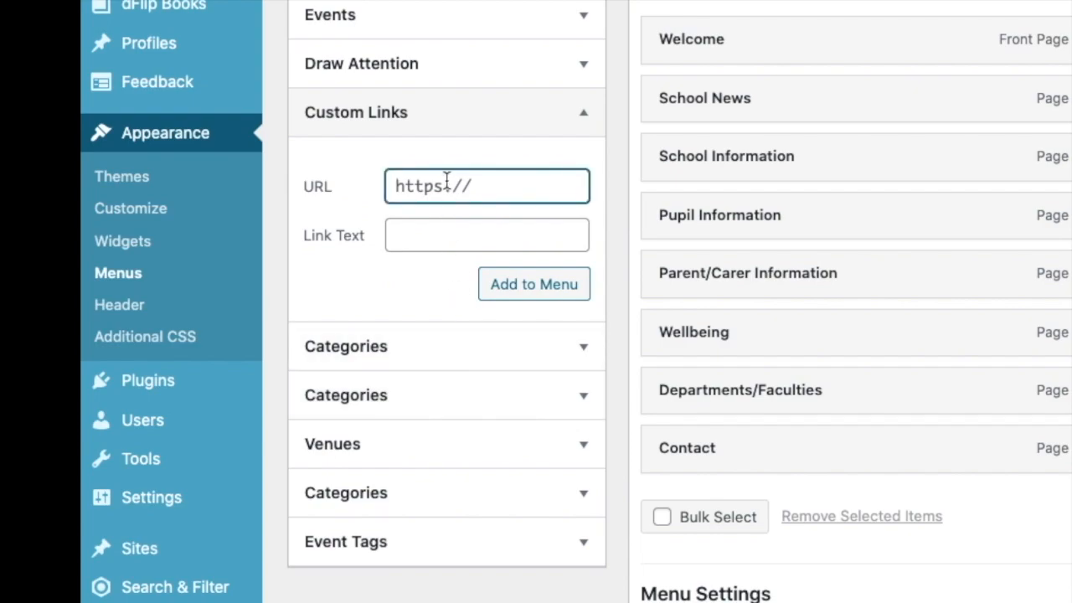
pyautogui.hotkey('ctrl', 'v')
# - Set the custom link's text to "Standards and Quality Report" and add it to the Top Menu
pyautogui.click(423, 237)
pyautogui.write('A')
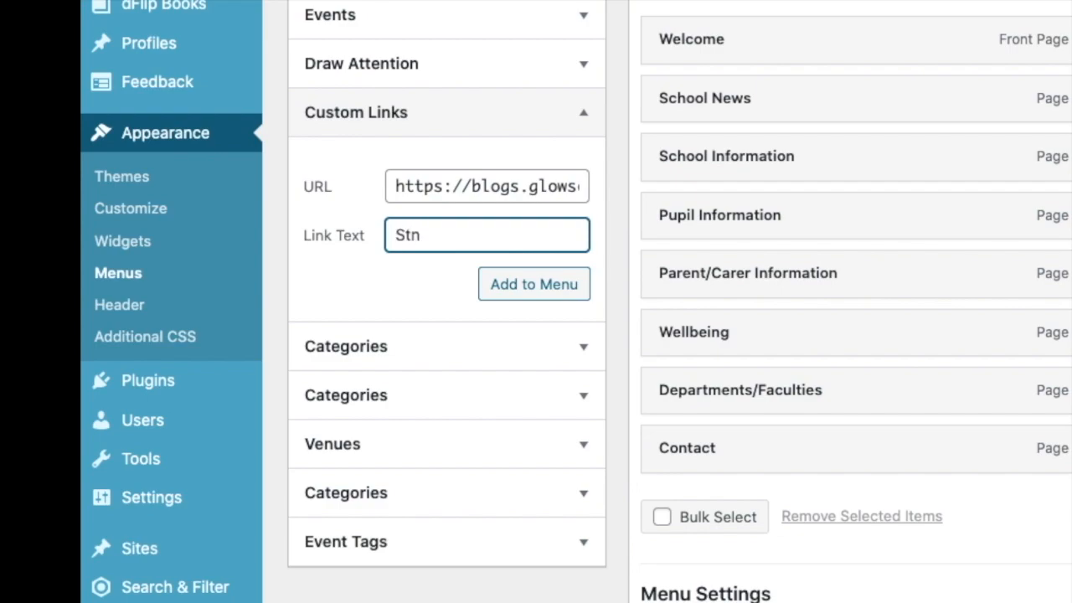
pyautogui.write('tandars')
pyautogui.press('BackSpace')
pyautogui.write('ds and Q')
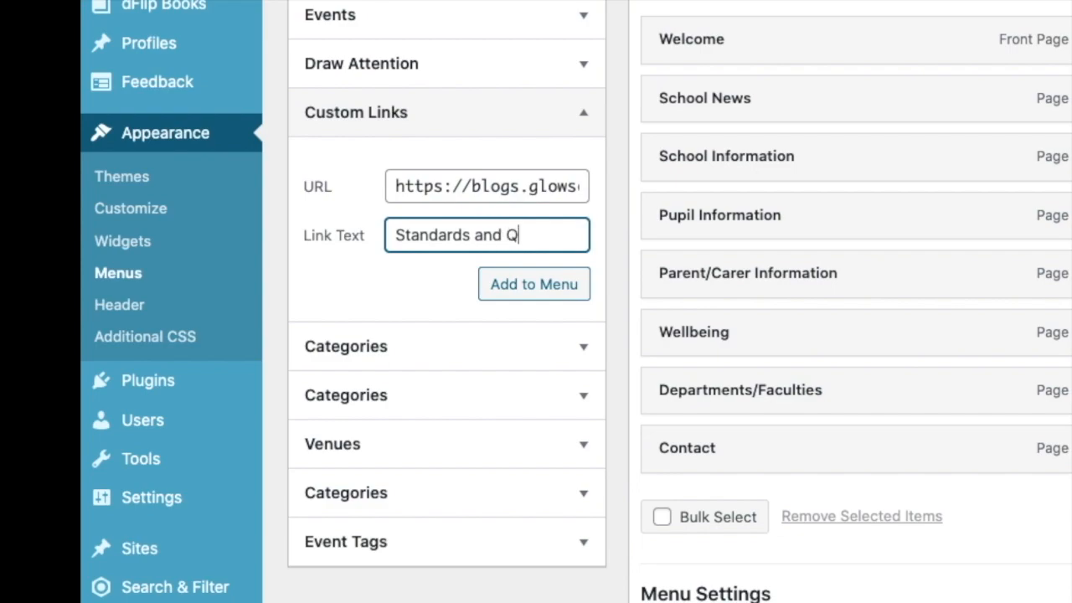
pyautogui.write('uality Reoort')
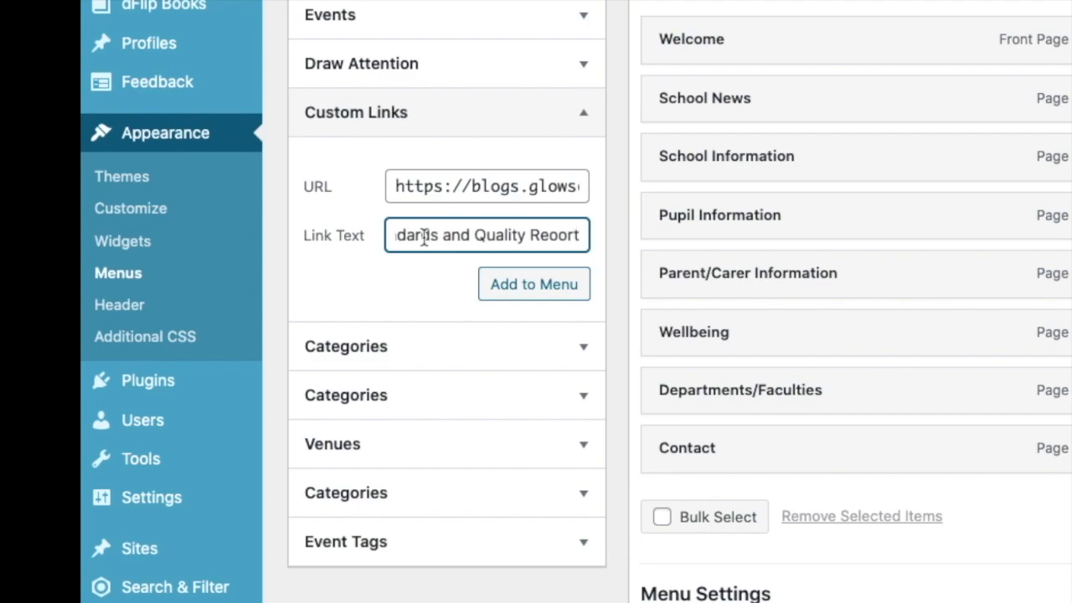
pyautogui.press('BackSpace')
pyautogui.press('BackSpace')
pyautogui.press('BackSpace')
pyautogui.press('BackSpace')
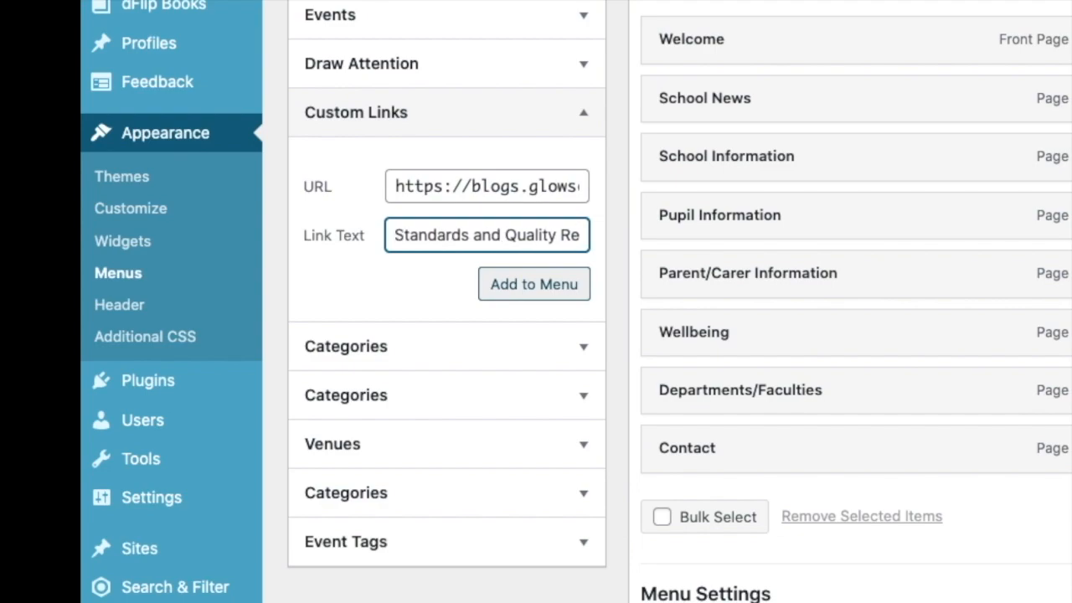
pyautogui.write('port')
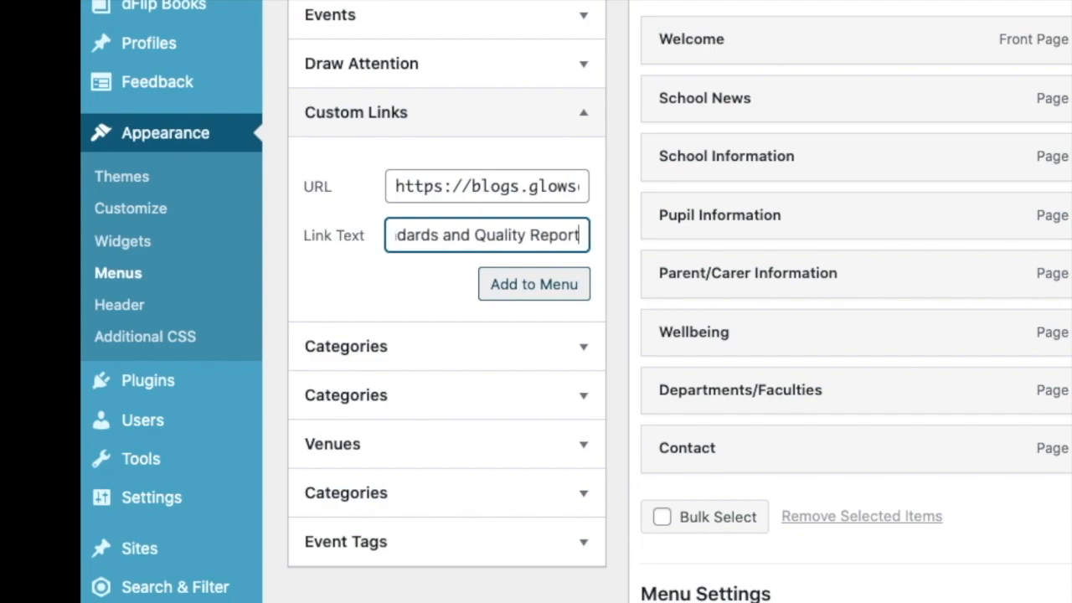
pyautogui.click(517, 289)
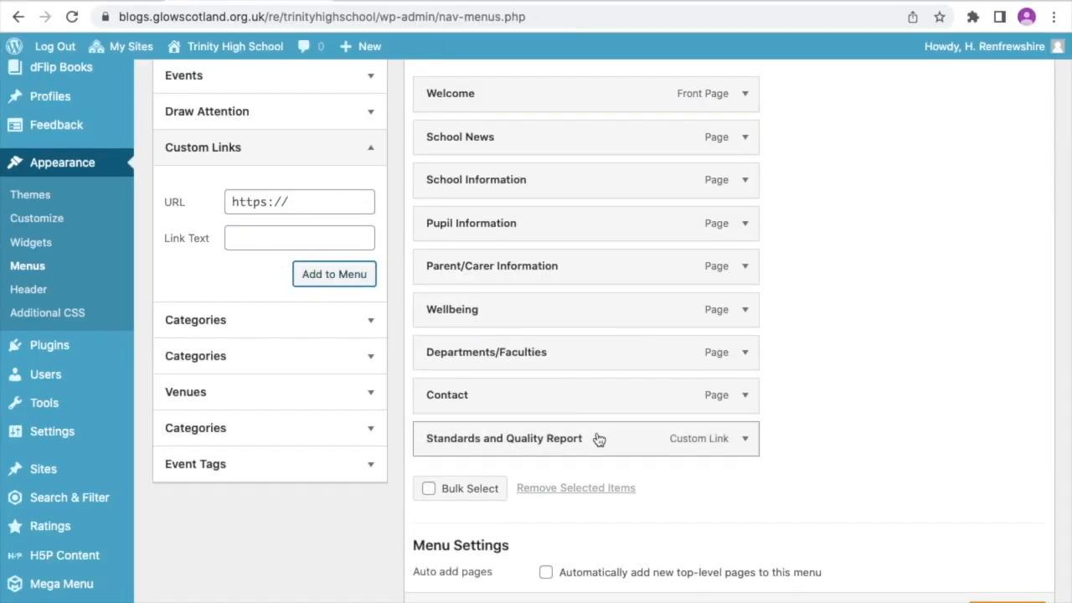
# - Nest Standards and Quality Report as a sub item under School Information and save the menu
pyautogui.moveTo(598, 441); pyautogui.dragTo(628, 219)
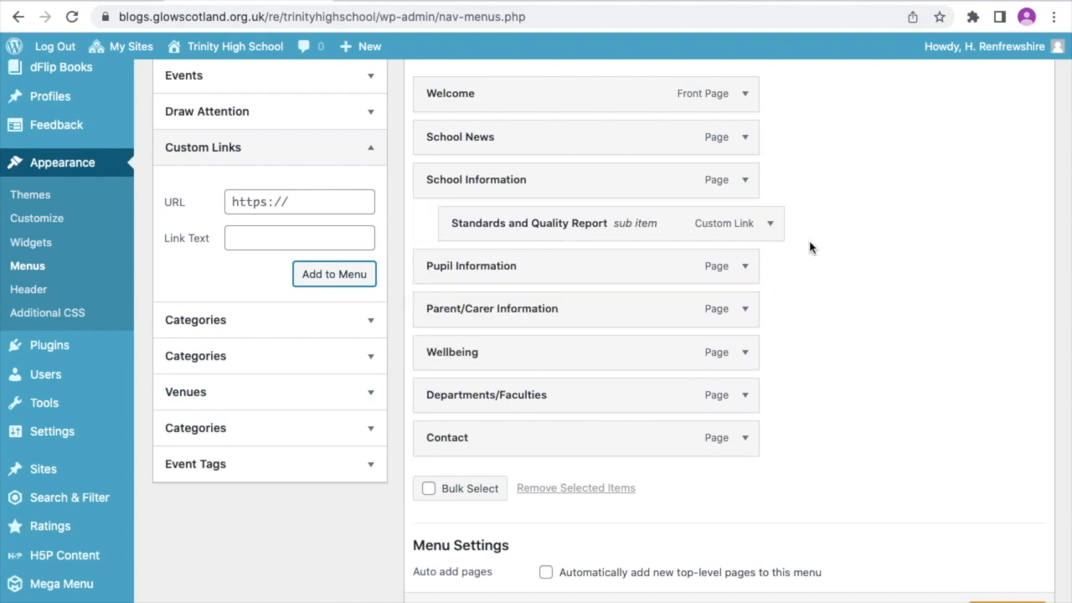
pyautogui.scroll(-1, 911, 531)
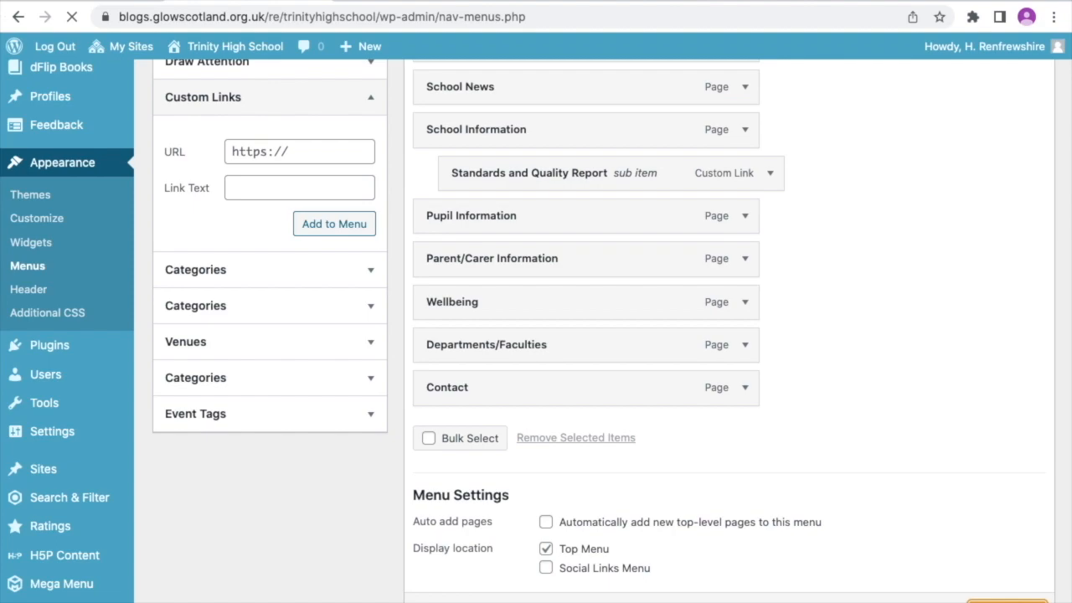
pyautogui.scroll(5, 920, 506)
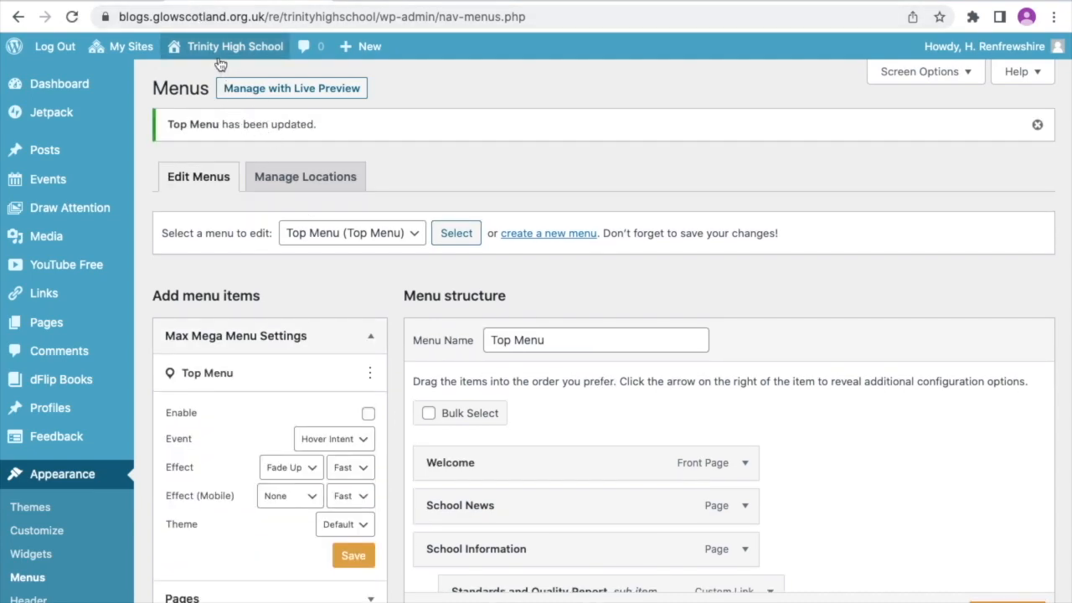
# - Visit the site, open the Standards and Quality Report link to check the PDF, and return to the site
pyautogui.moveTo(201, 52)
pyautogui.click(181, 81)
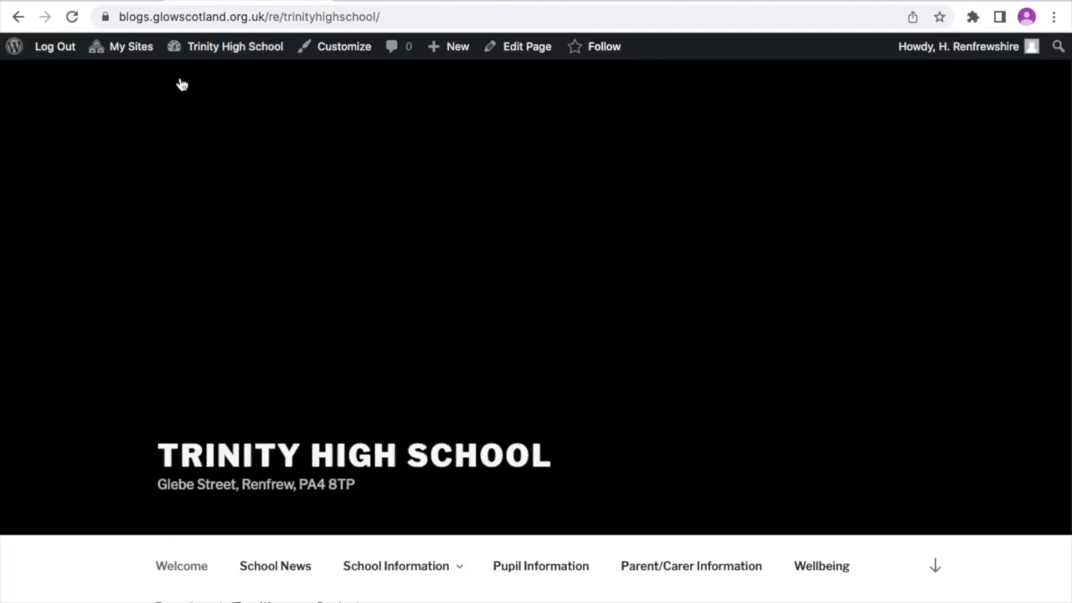
pyautogui.scroll(-2, 239, 250)
pyautogui.moveTo(397, 407)
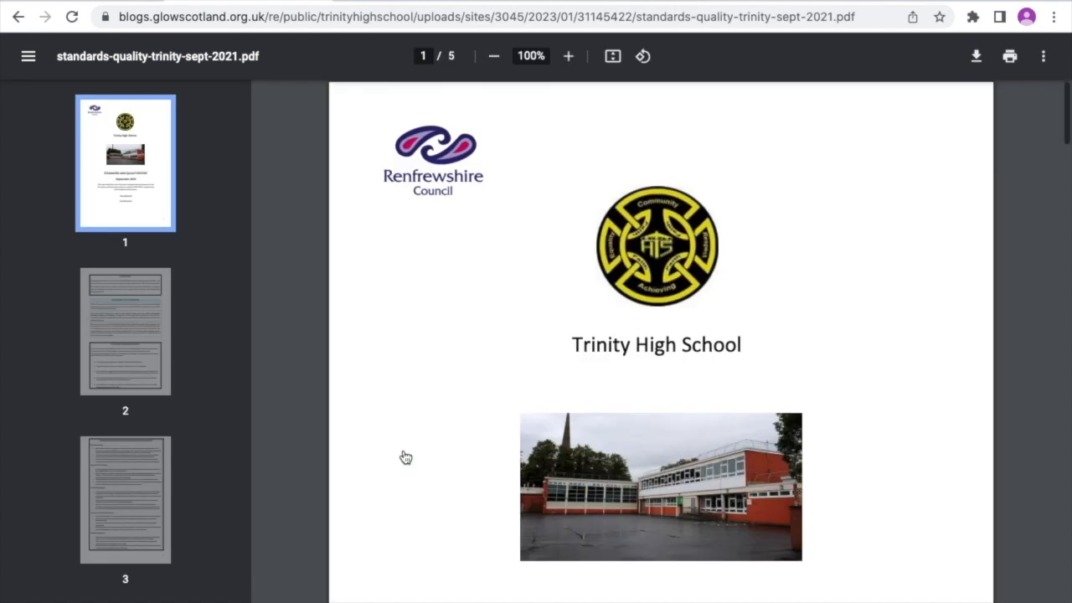
pyautogui.scroll(-3, 406, 458)
pyautogui.scroll(3, 405, 458)
pyautogui.click(20, 17)
# - Return to the media library and copy the file URL of 2021-22-school-improvement-plan.pdf
pyautogui.moveTo(228, 60)
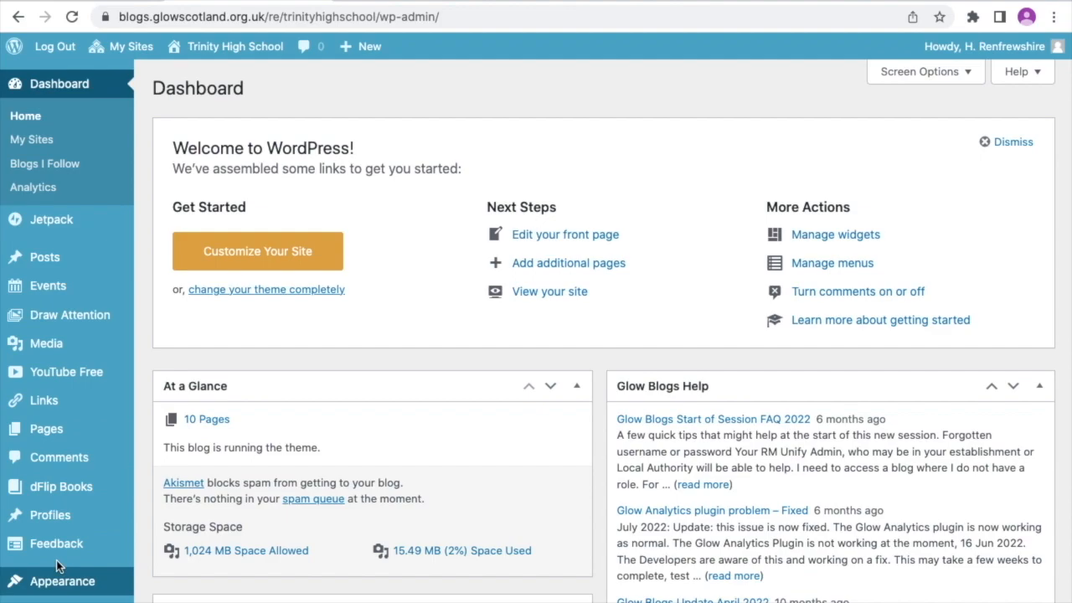
pyautogui.moveTo(62, 353)
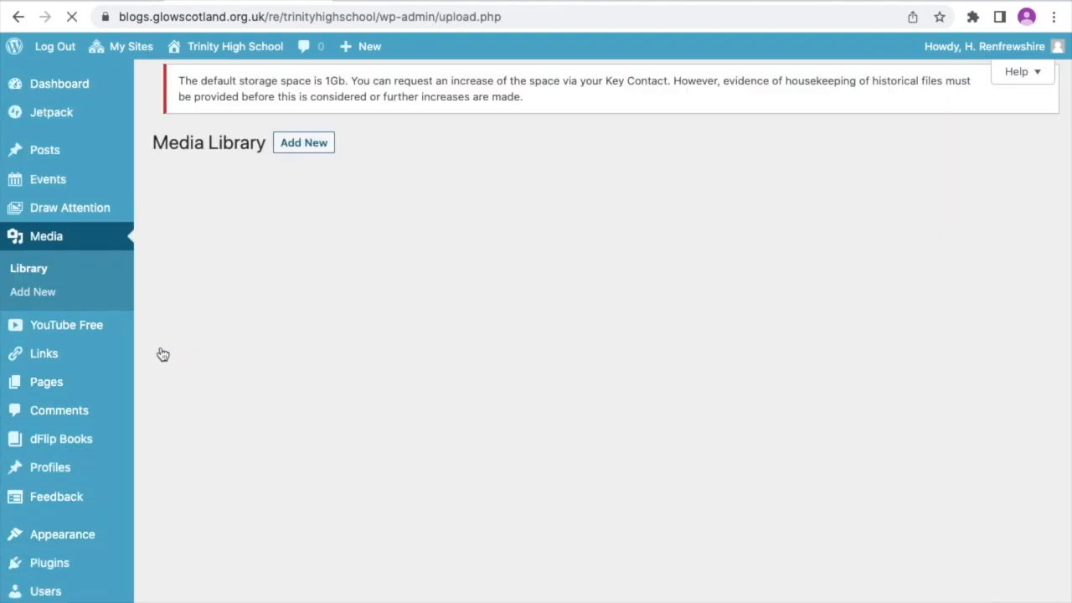
pyautogui.click(360, 290)
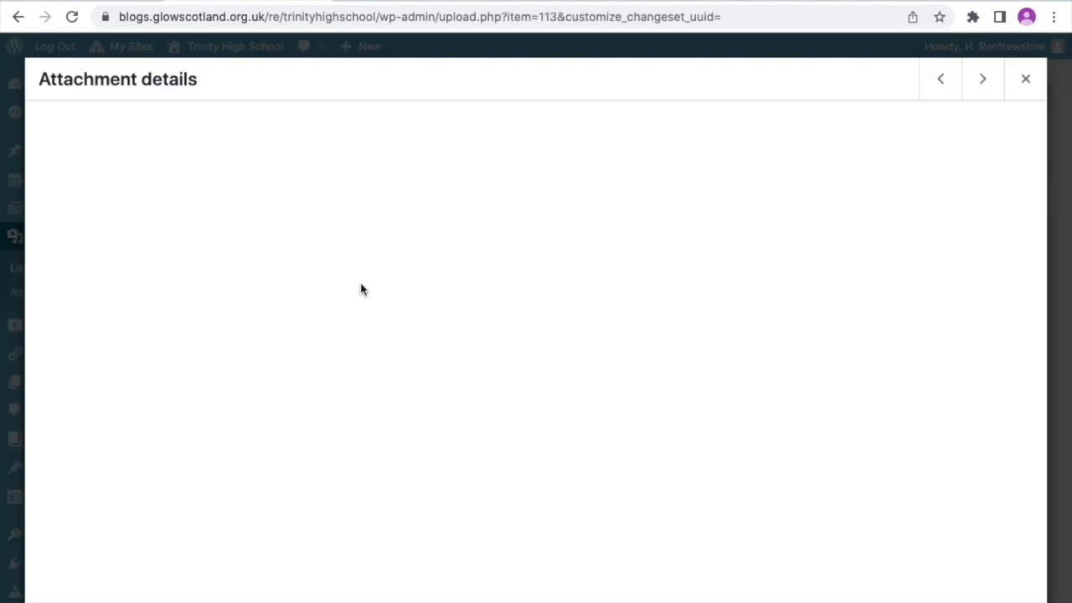
pyautogui.click(842, 507)
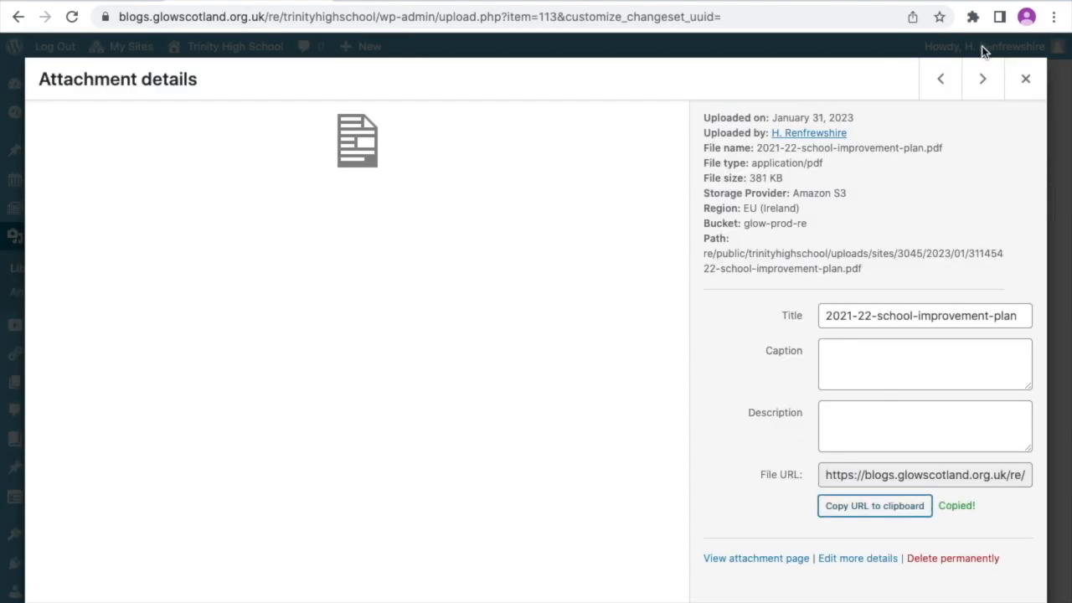
pyautogui.click(1022, 84)
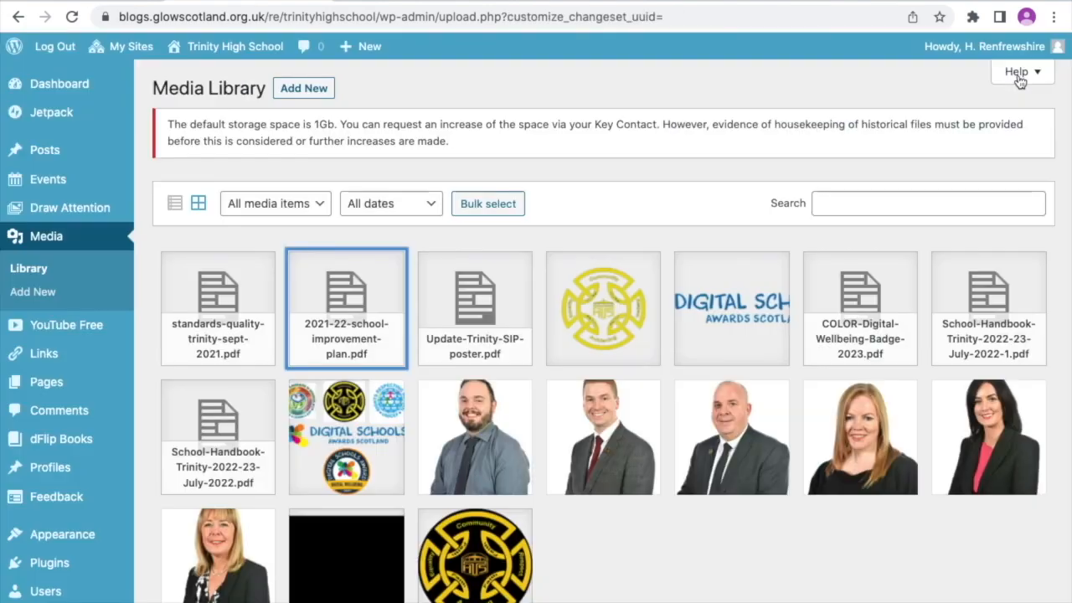
# - Add a custom link with the text "School Improvement Plan" and the copied PDF URL to the Top Menu
pyautogui.moveTo(58, 534)
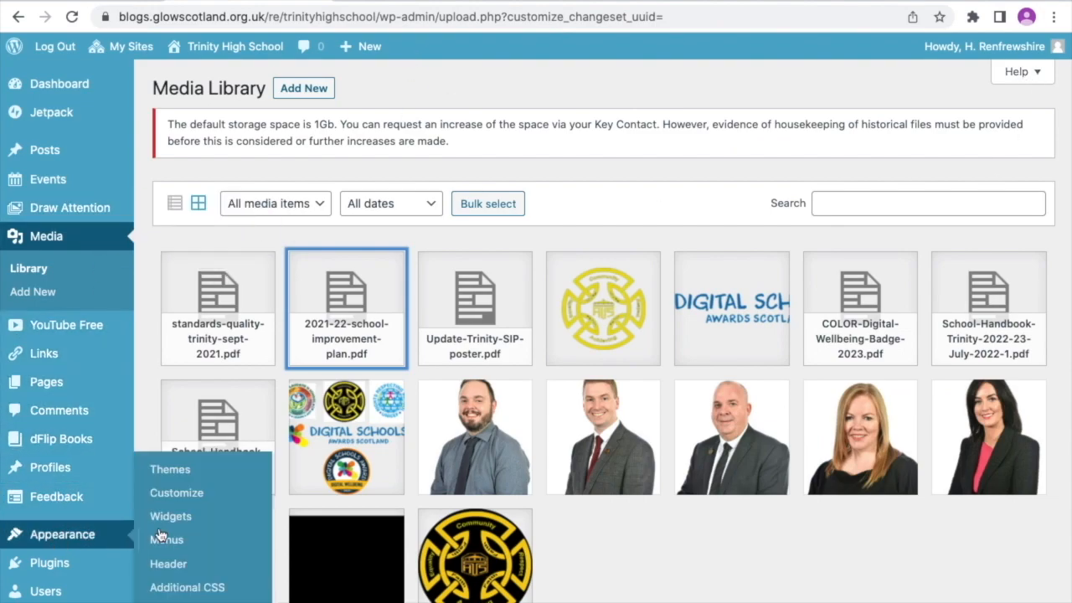
pyautogui.click(166, 541)
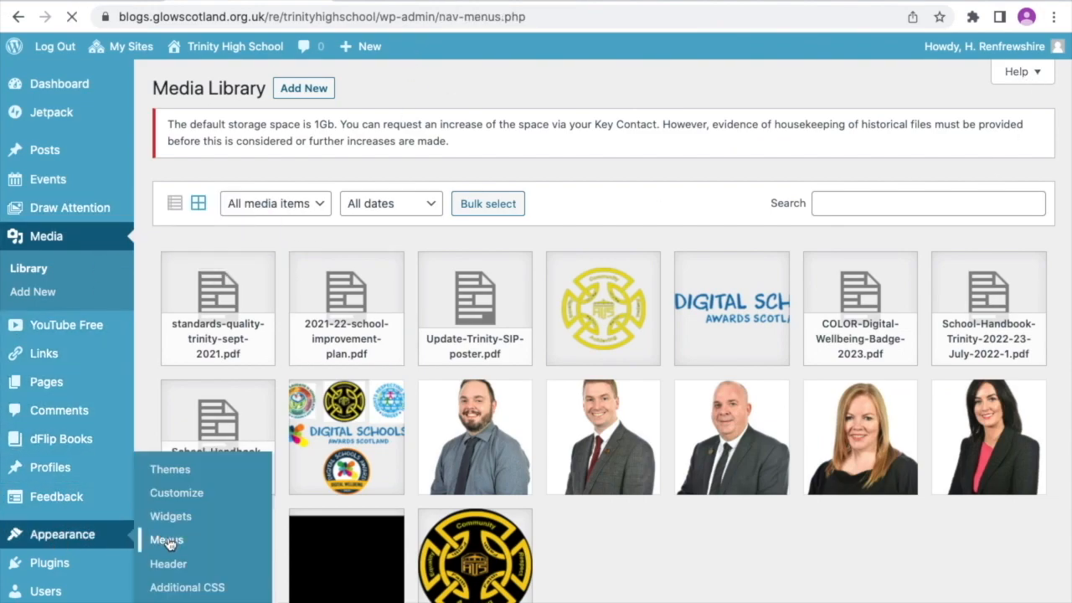
pyautogui.scroll(-3, 300, 511)
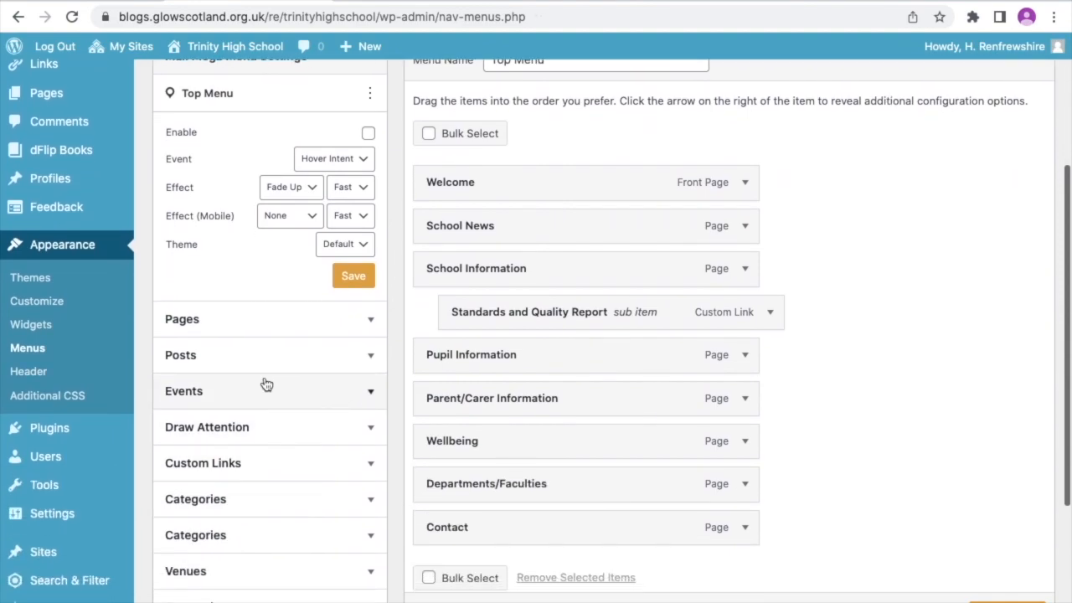
pyautogui.click(267, 463)
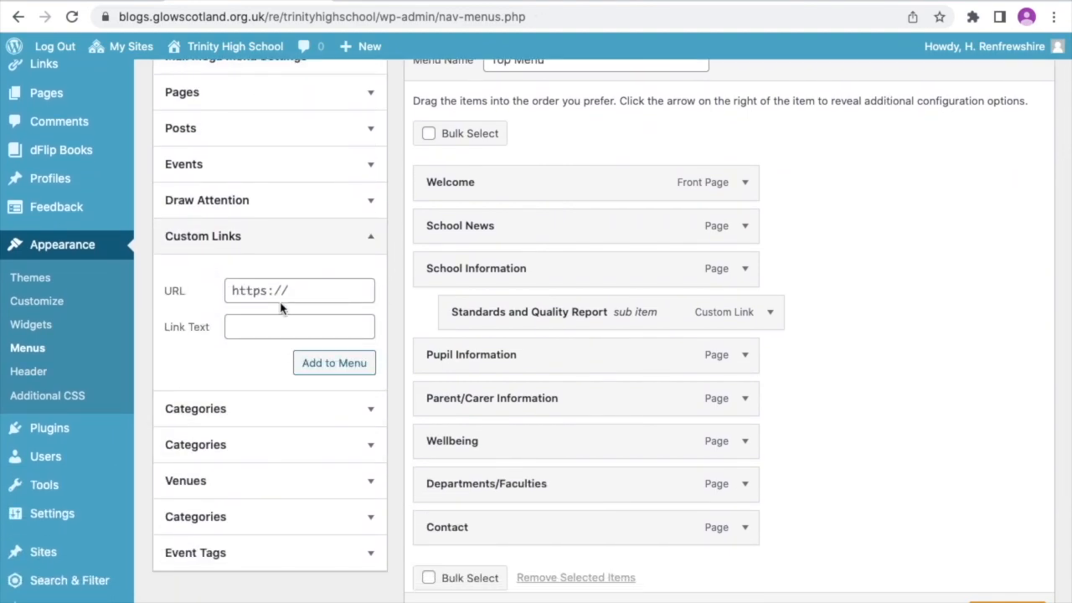
pyautogui.click(248, 325)
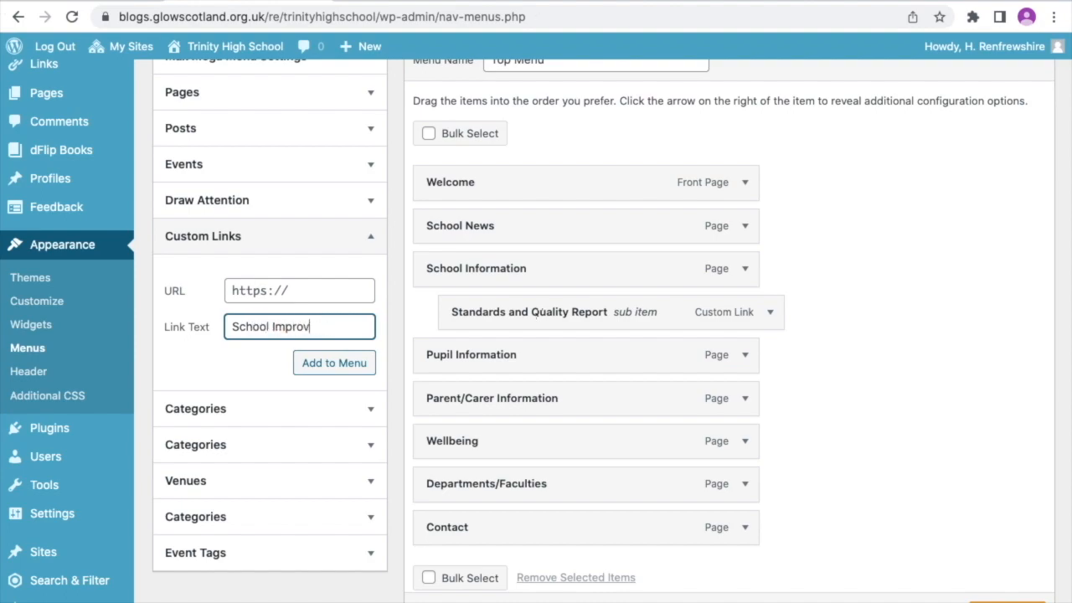
pyautogui.write('School Improvement Plan')
pyautogui.click(258, 291)
pyautogui.hotkey('ctrl', 'v')
pyautogui.click(309, 362)
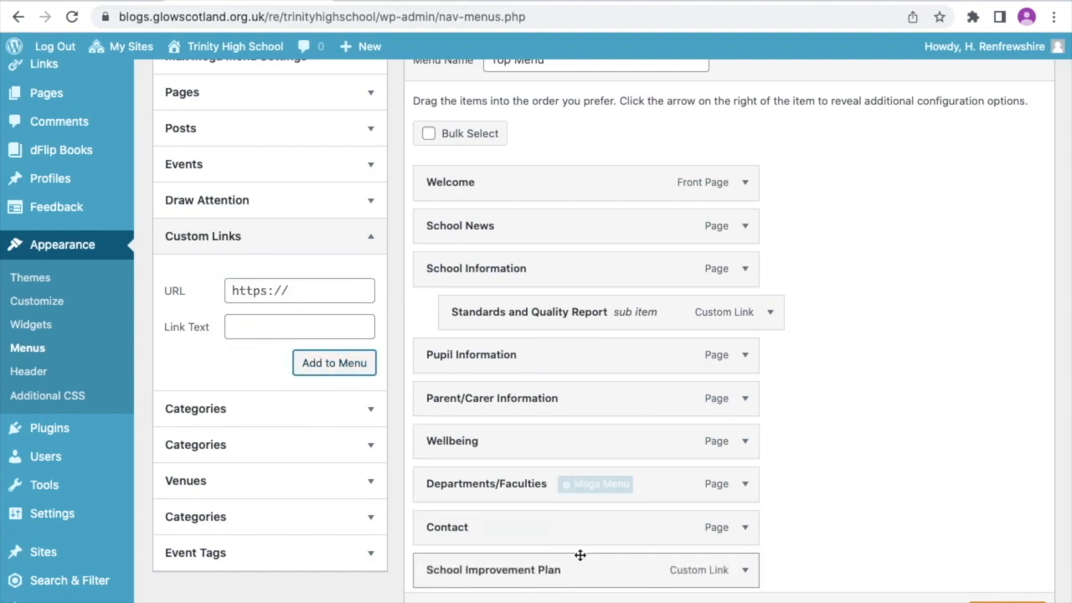
# - Nest School Improvement Plan as a sub item under School Information, below Standards and Quality Report, and save the menu
pyautogui.moveTo(577, 567); pyautogui.dragTo(616, 352)
pyautogui.scroll(-1, 905, 534)
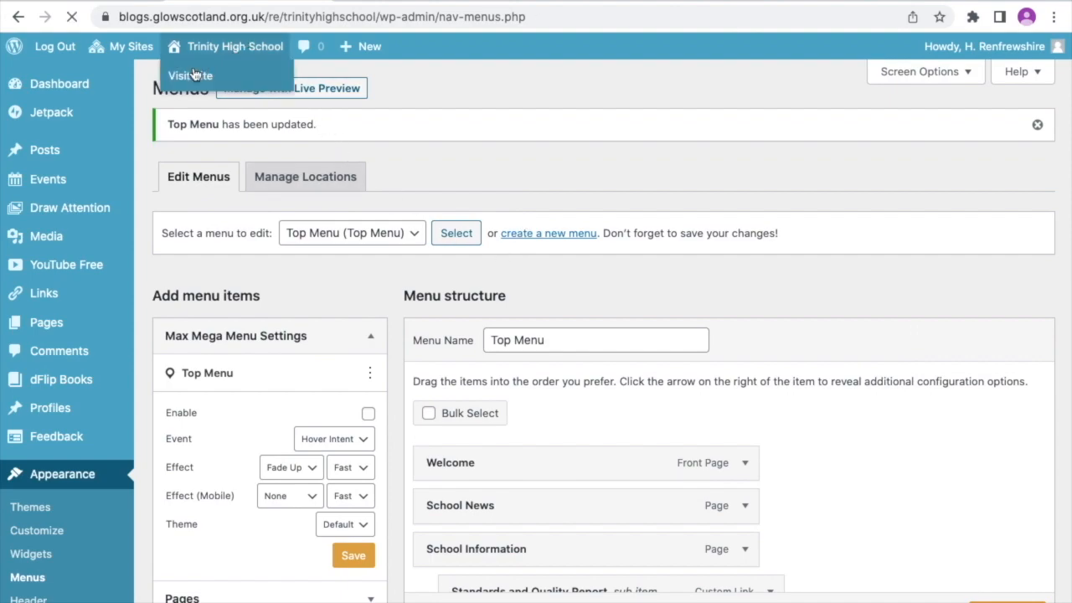
# - Visit the site and check the sub items listed under School Information in the navigation
pyautogui.scroll(-3, 363, 284)
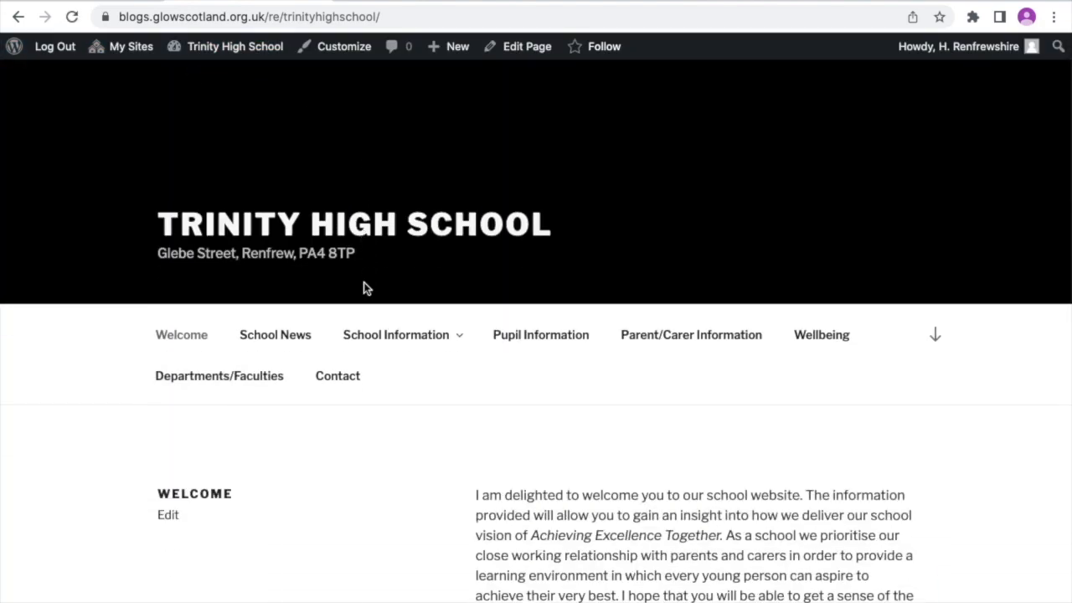
pyautogui.scroll(-1, 364, 288)
pyautogui.moveTo(354, 249)
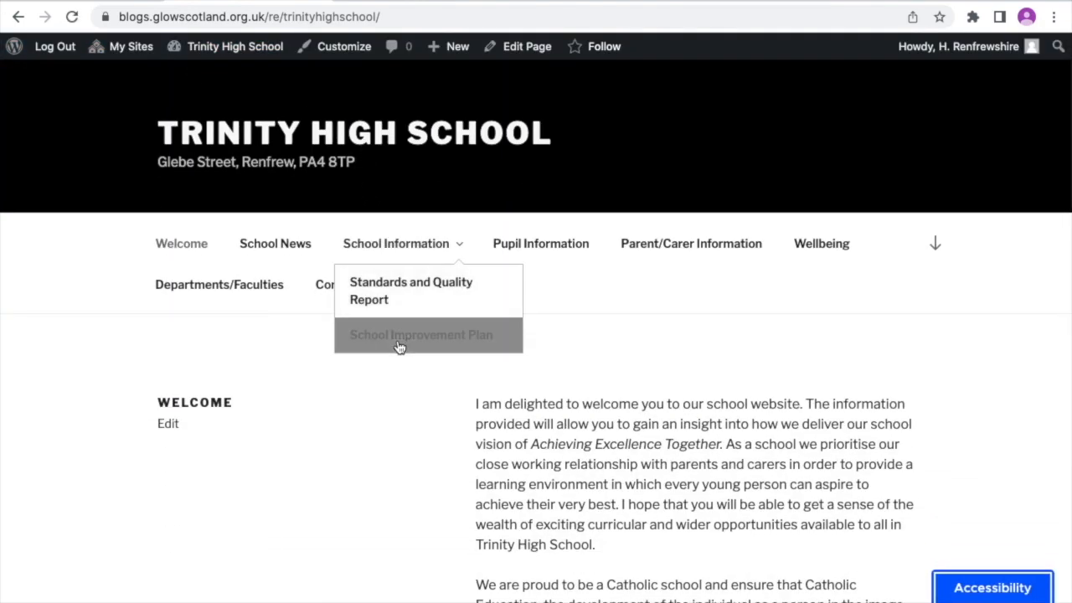
# - Return to the menu editor and add a custom link named "Documents" with a placeholder Google address to the Top Menu
pyautogui.click(193, 142)
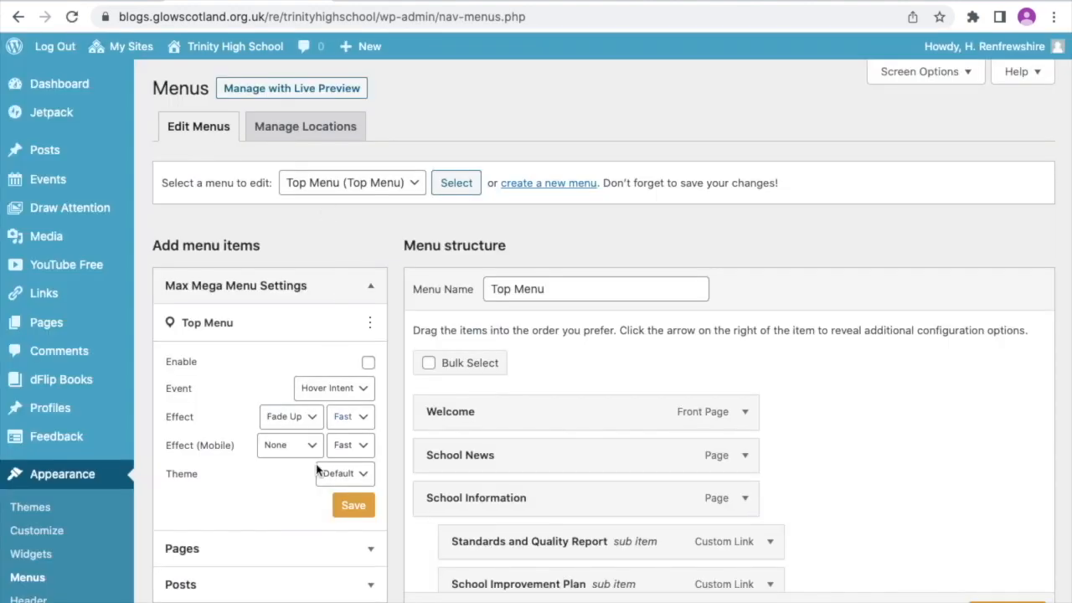
pyautogui.scroll(-2, 319, 472)
pyautogui.scroll(-2, 319, 469)
pyautogui.click(327, 385)
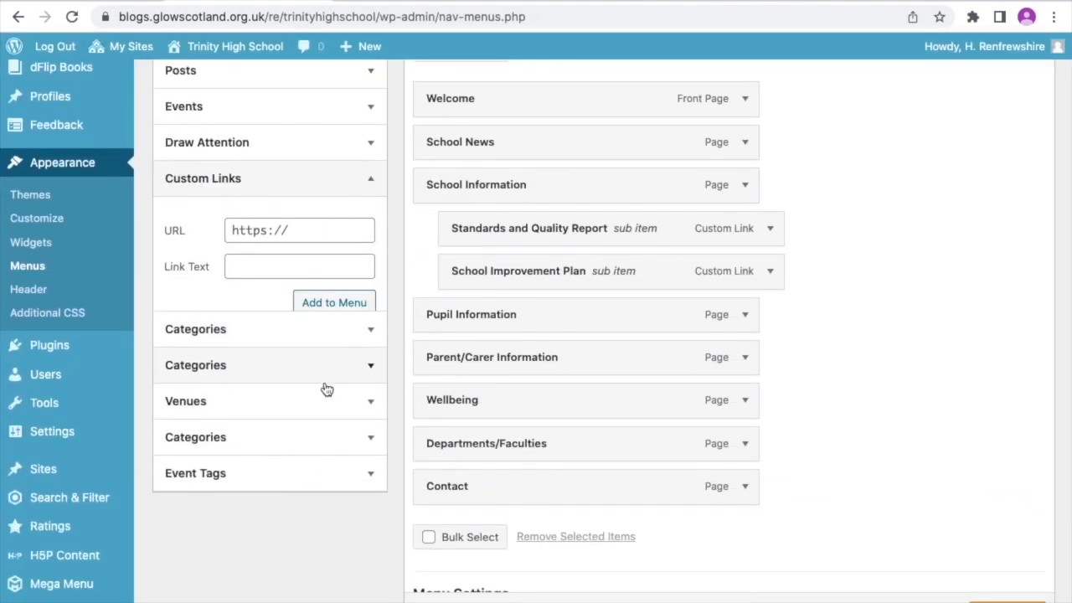
pyautogui.click(294, 240)
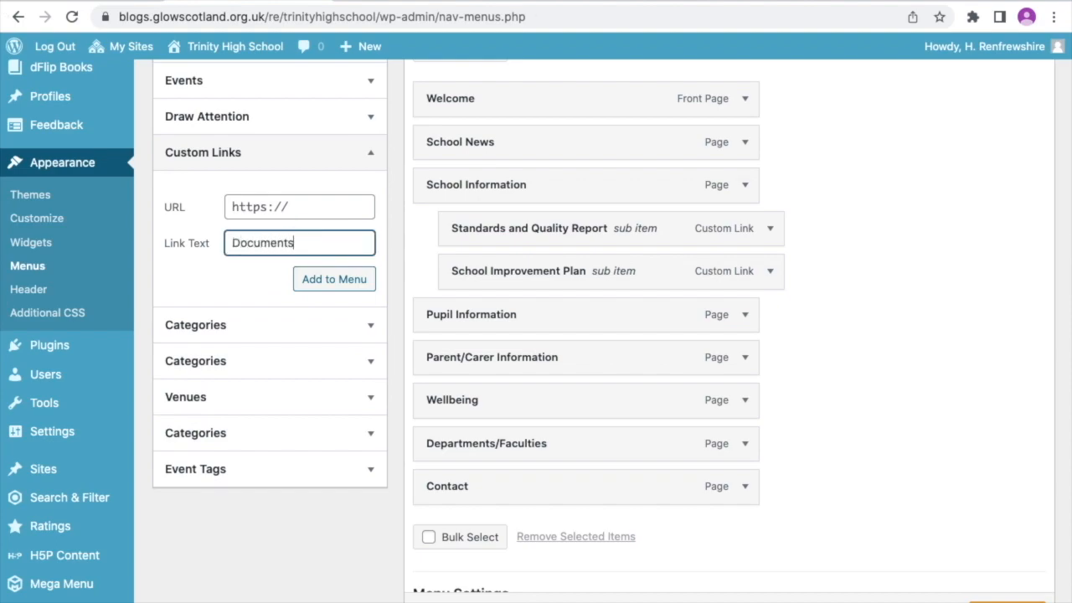
pyautogui.click(328, 205)
pyautogui.write('google.com')
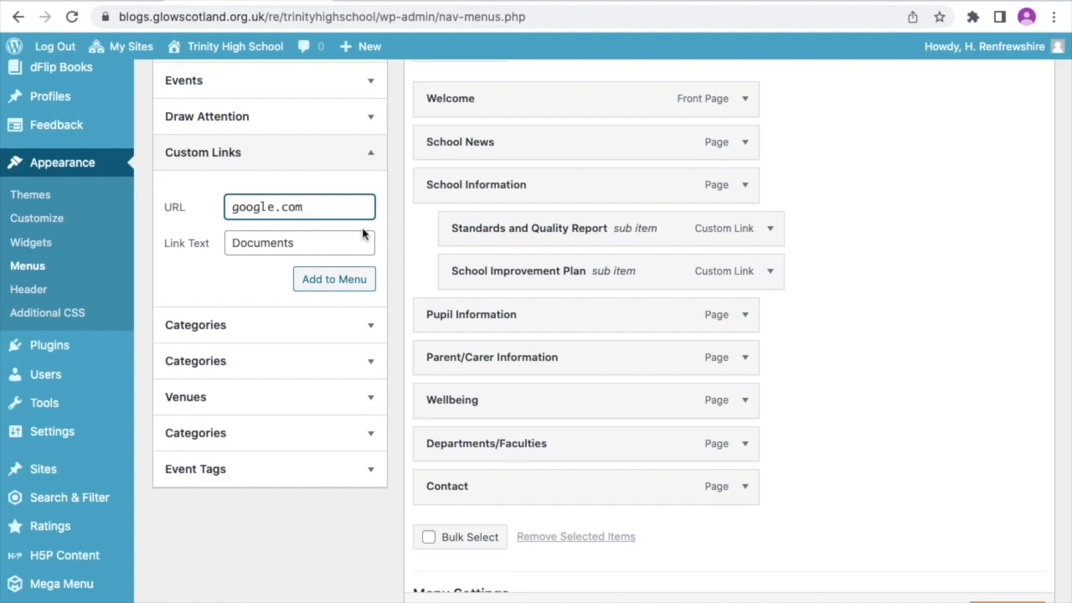
pyautogui.click(349, 285)
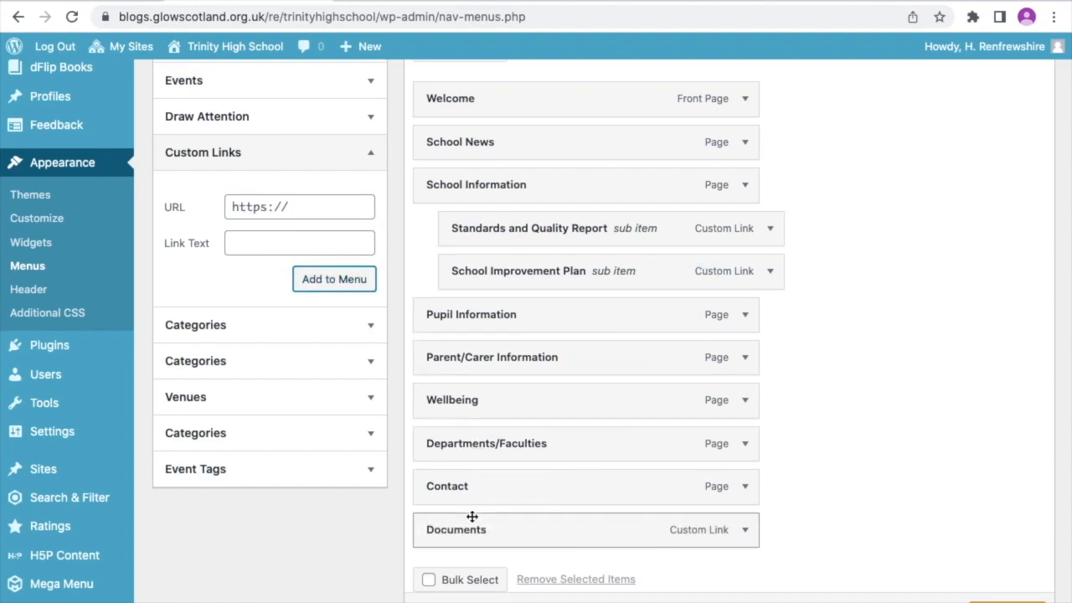
# - Clear the URL of the Documents menu item so that it has no link, and collapse its settings
pyautogui.click(745, 530)
pyautogui.scroll(-5, 714, 521)
pyautogui.click(589, 379)
pyautogui.write('a')
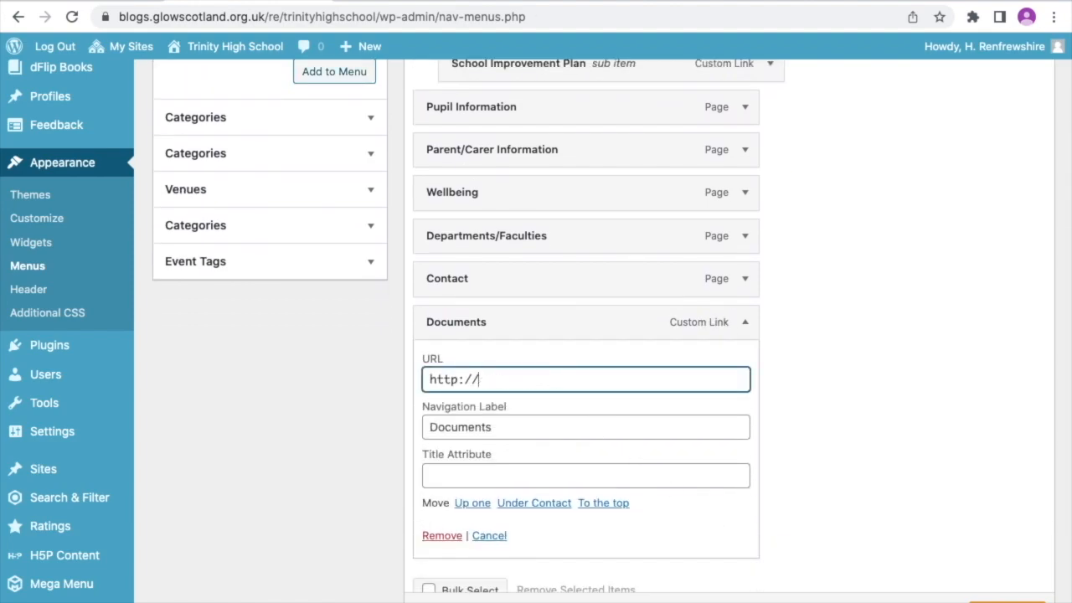
pyautogui.click(742, 323)
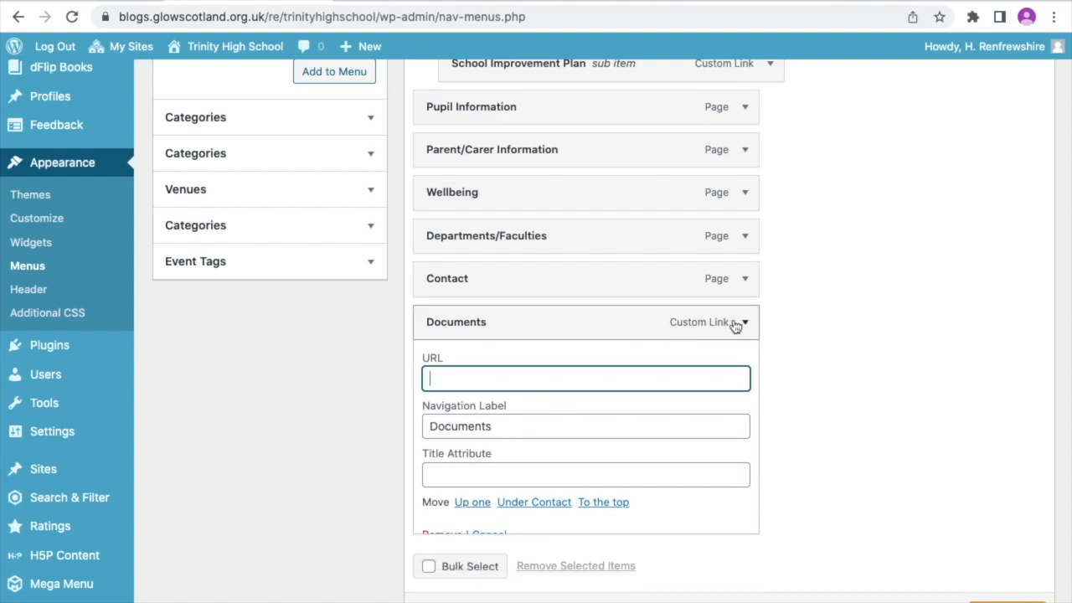
# - Place Documents below School Information at top level, nest Standards and Quality Report and School Improvement Plan under it, and save the menu
pyautogui.moveTo(687, 319); pyautogui.dragTo(653, 285)
pyautogui.moveTo(654, 379); pyautogui.dragTo(655, 329)
pyautogui.moveTo(682, 407); pyautogui.dragTo(645, 370)
pyautogui.moveTo(576, 285); pyautogui.dragTo(576, 334)
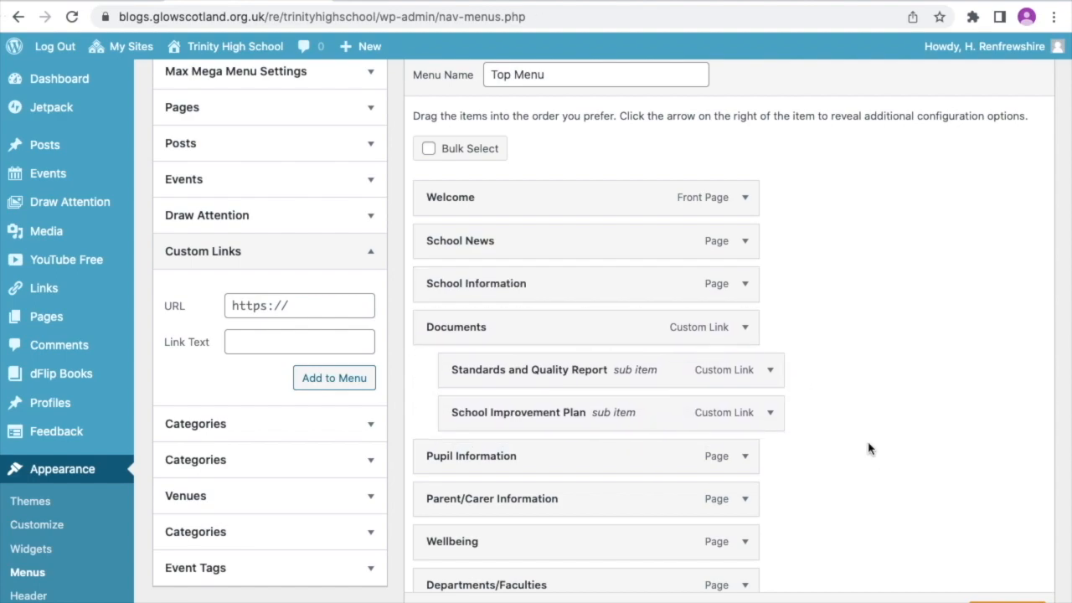
pyautogui.scroll(-1, 988, 573)
pyautogui.click(1007, 600)
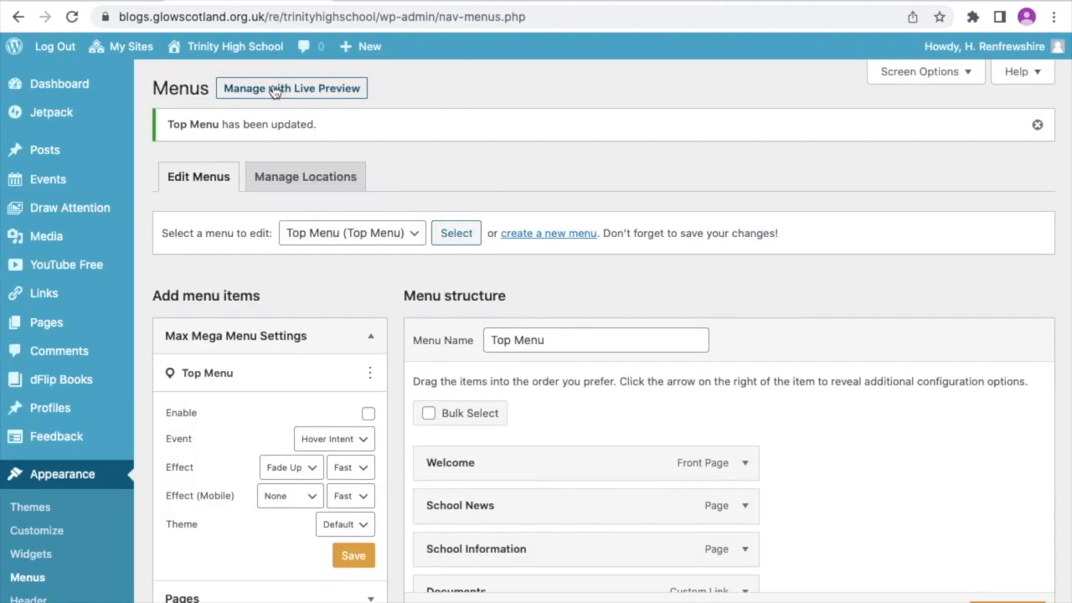
# - Visit the site and open School Improvement Plan under Documents to check the linked PDF
pyautogui.moveTo(252, 62)
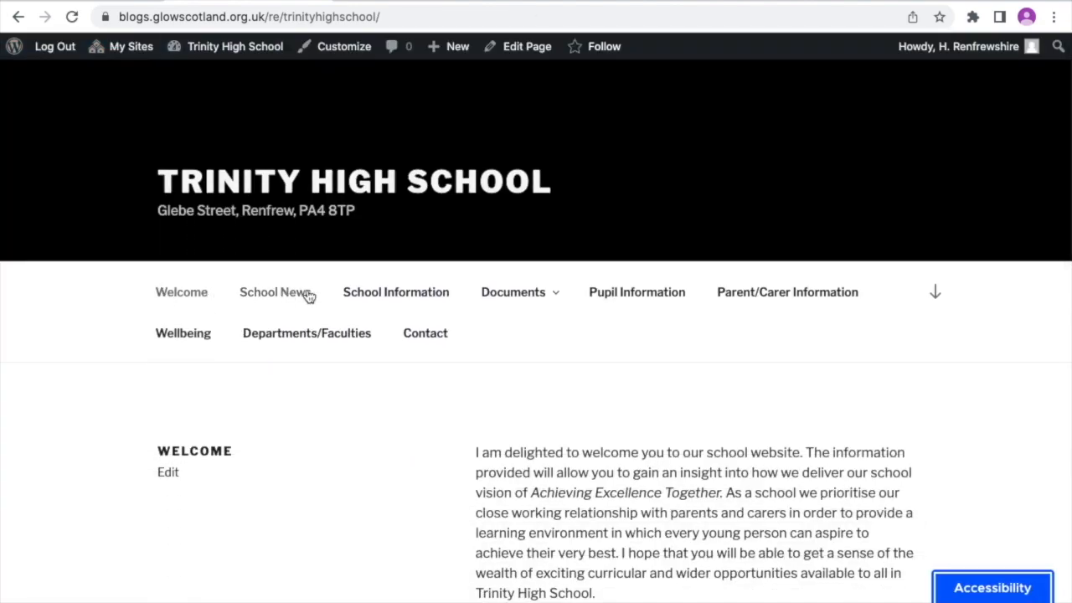
pyautogui.moveTo(506, 292)
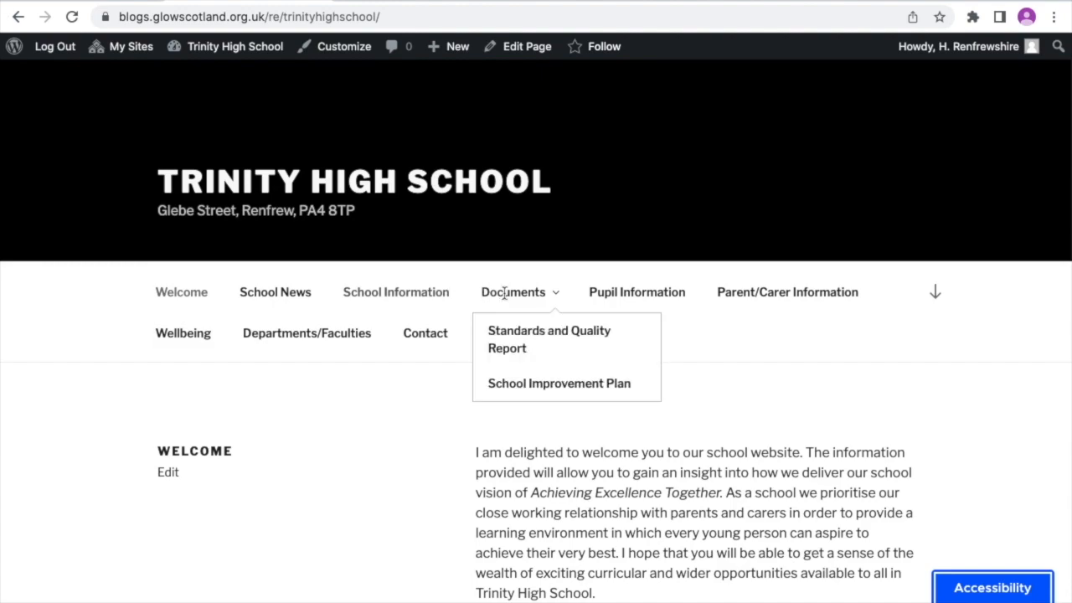
pyautogui.click(535, 384)
pyautogui.scroll(-10, 534, 383)
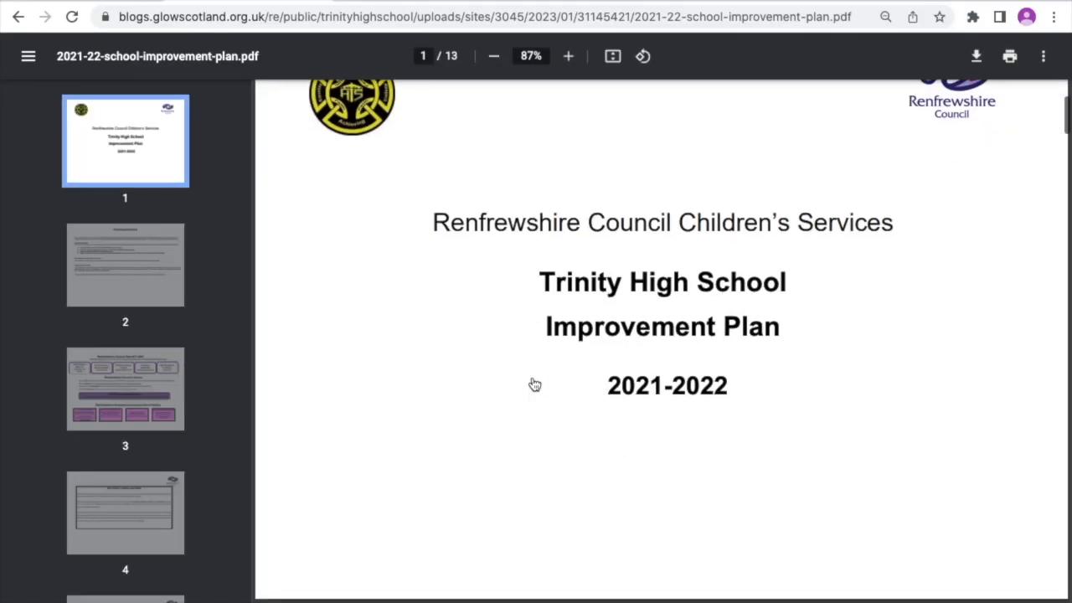